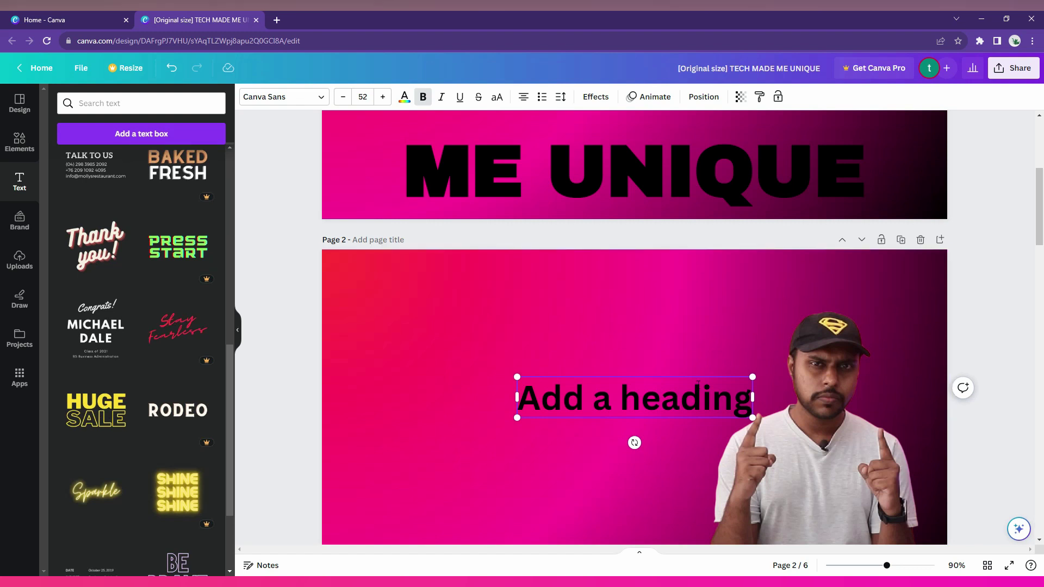
Step: Add the yellow HUGE SALE text template to page 2 and change its words to EDIT and TEXT
left_click(95, 410)
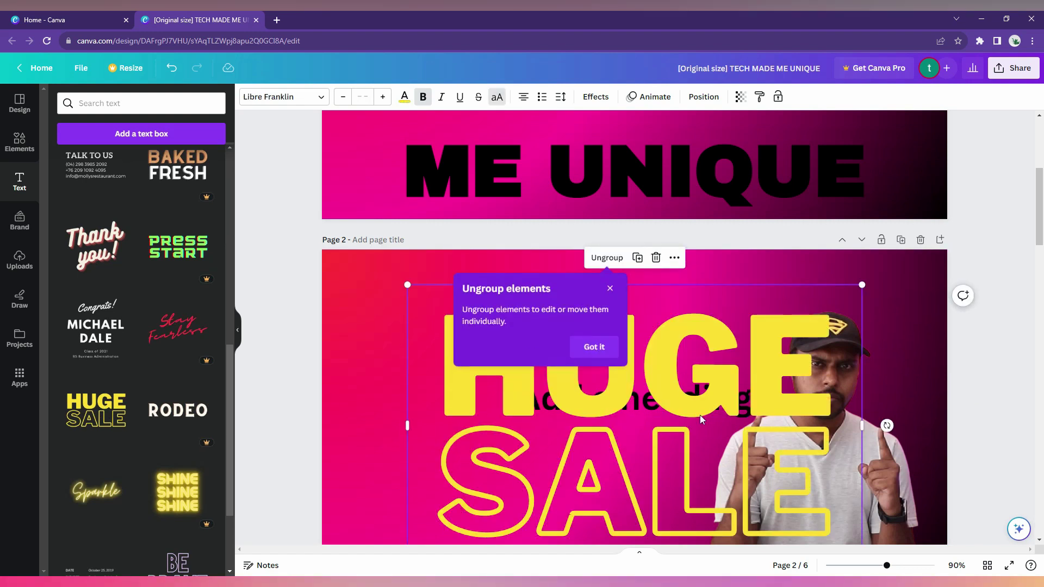
left_click_drag(710, 421, 618, 394)
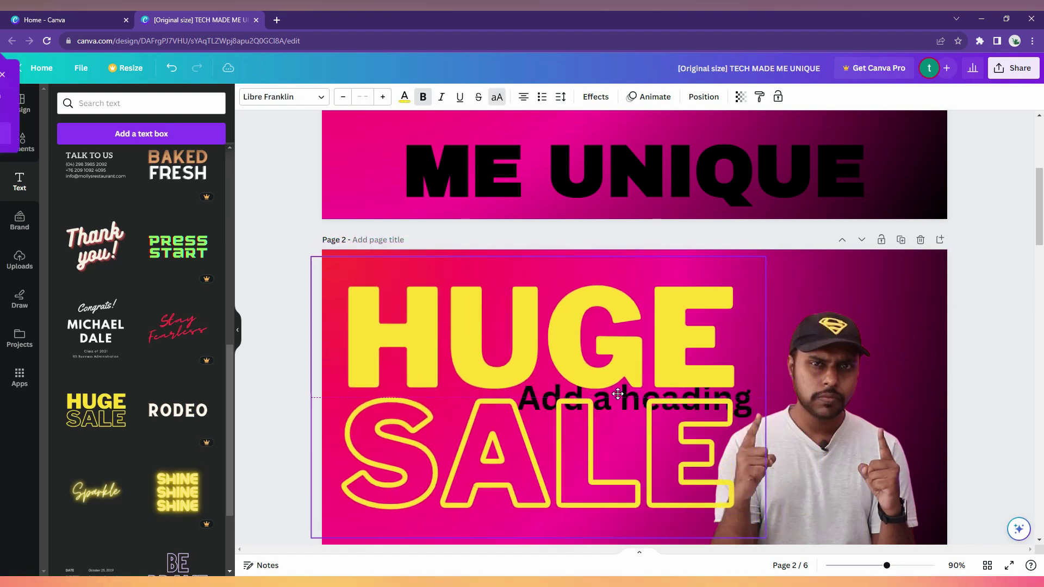
double_click(570, 352)
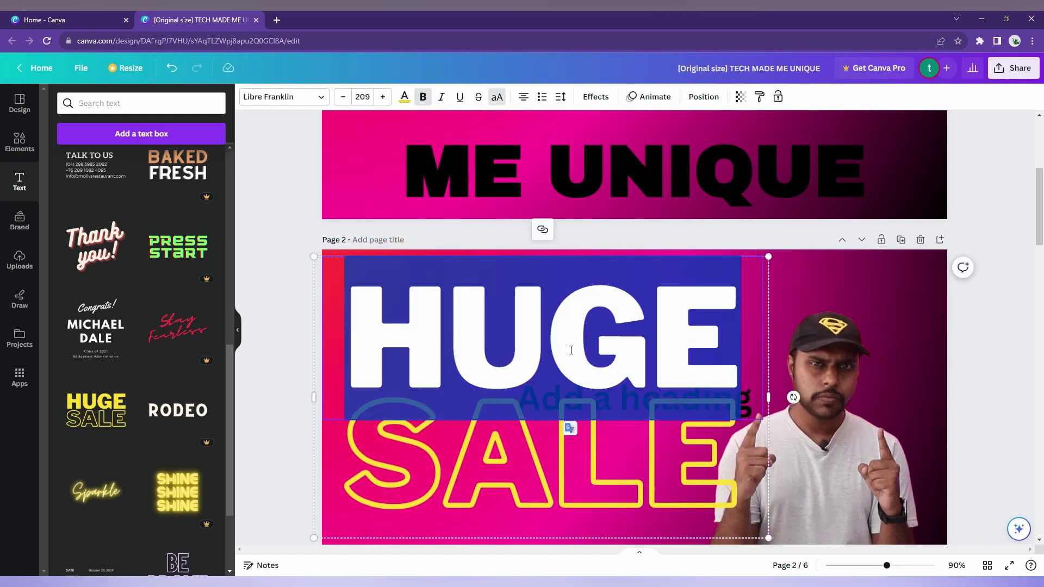
type("EDIT")
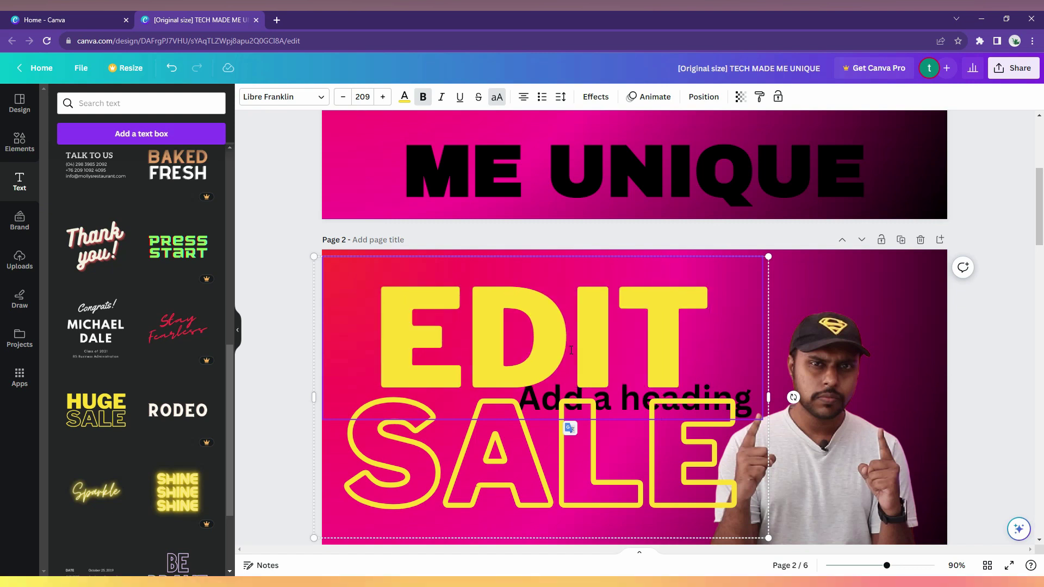
double_click(514, 454)
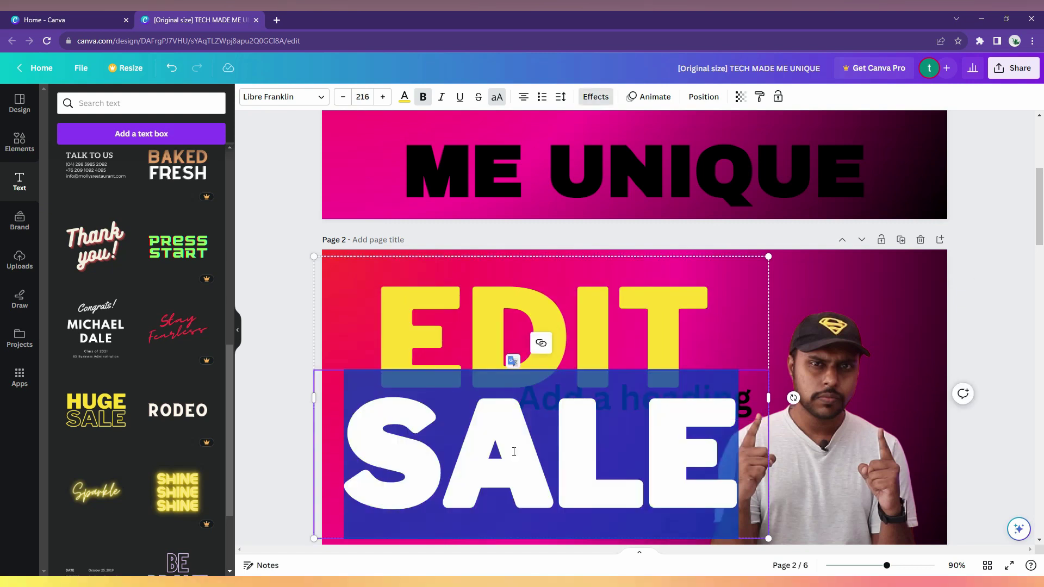
type("TEXT")
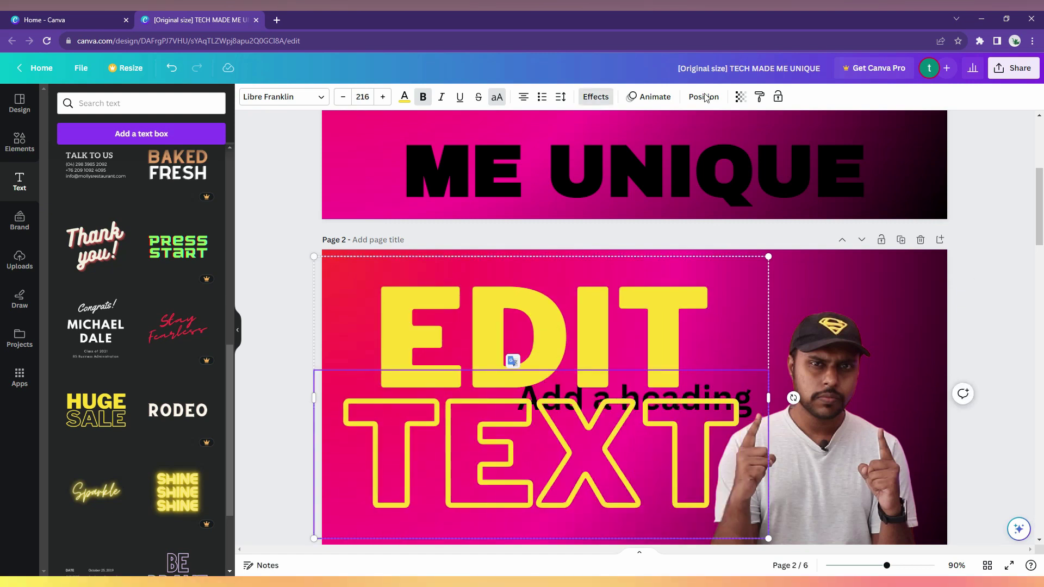
Step: Delete the "Add a heading" text box and fit the EDIT TEXT group into the empty area beside the man
left_click_drag(768, 256, 565, 381)
left_click(641, 387)
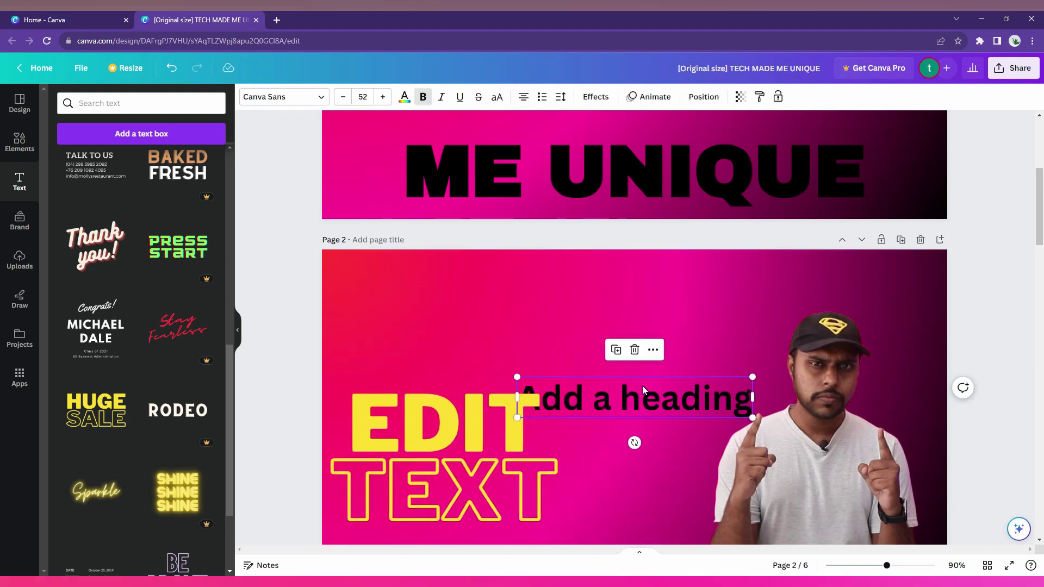
left_click(636, 352)
left_click_drag(380, 474, 414, 389)
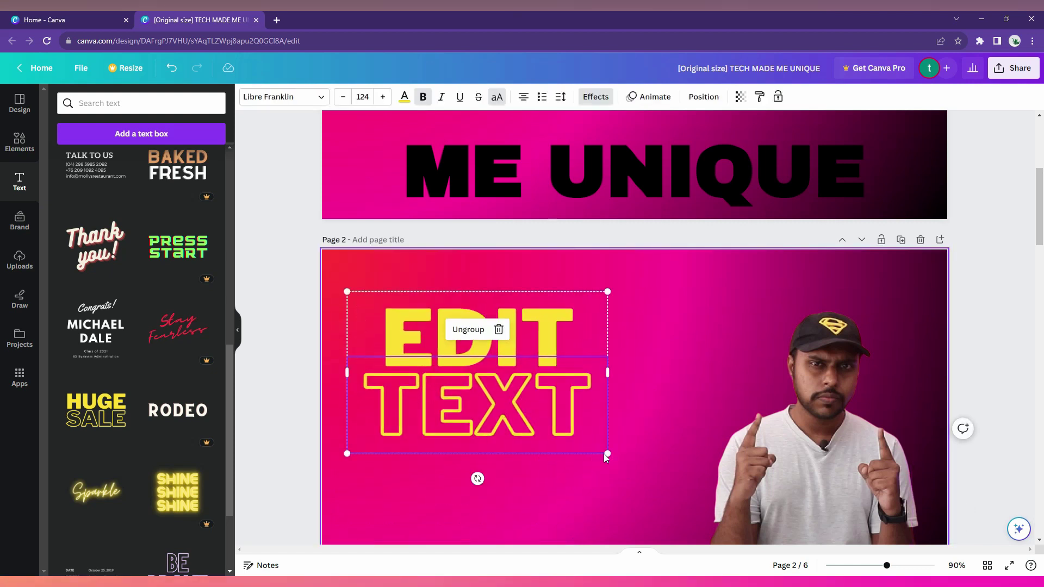
left_click_drag(608, 454, 712, 518)
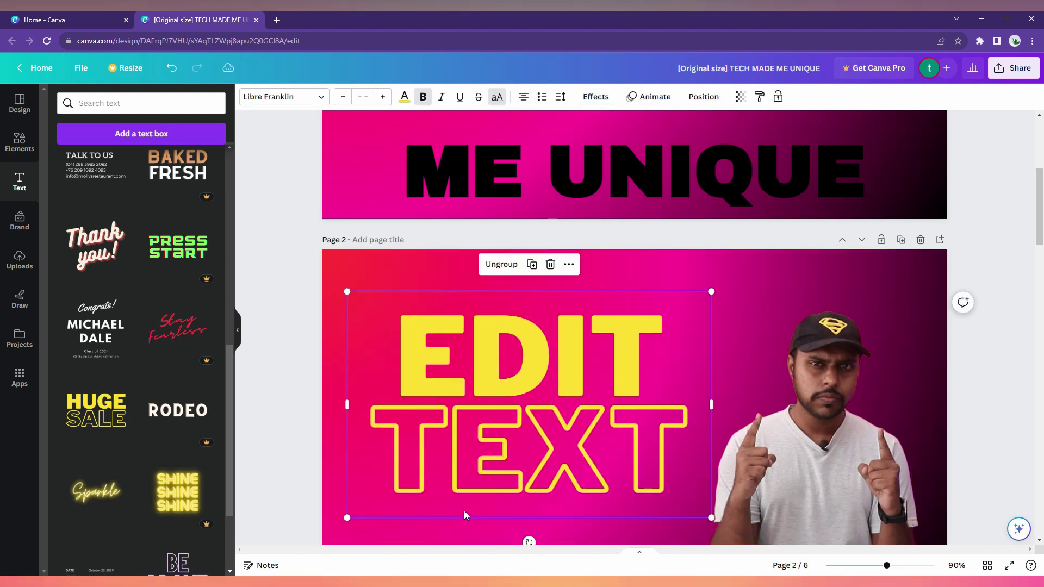
Step: Ungroup the EDIT TEXT design and move the two words slightly further apart vertically
double_click(458, 364)
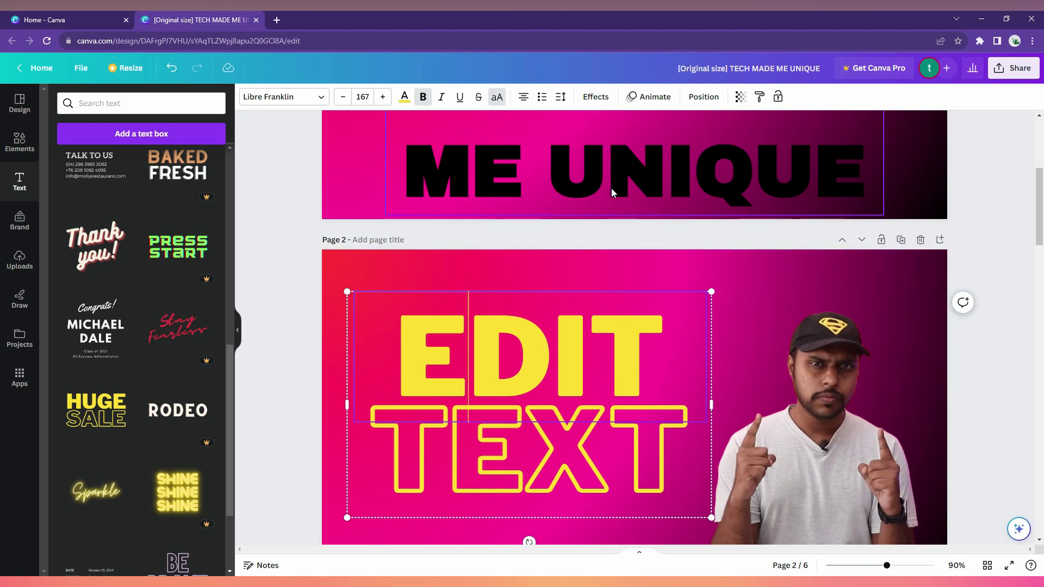
left_click(327, 347)
left_click(598, 344)
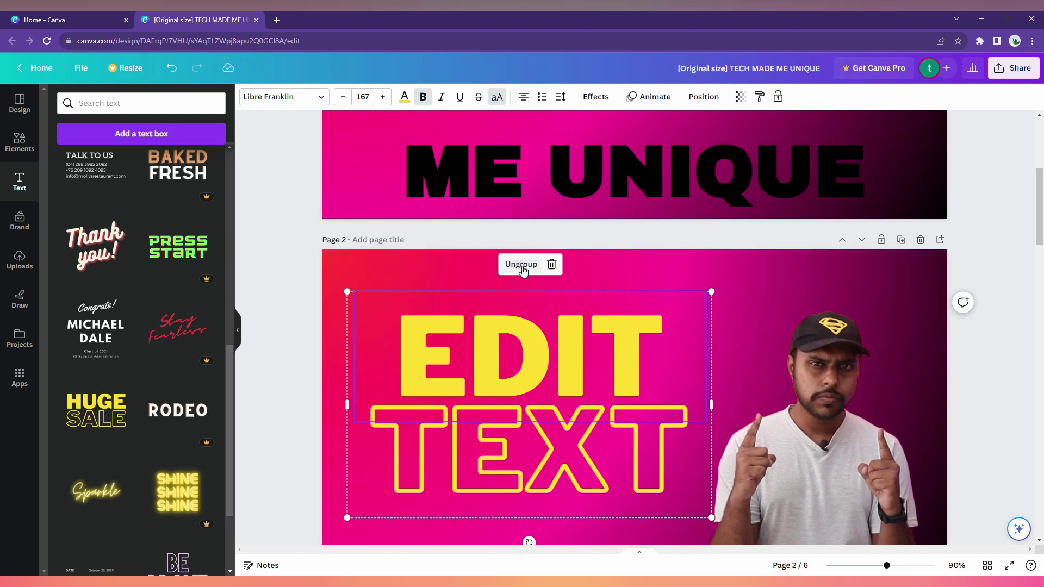
left_click(532, 267)
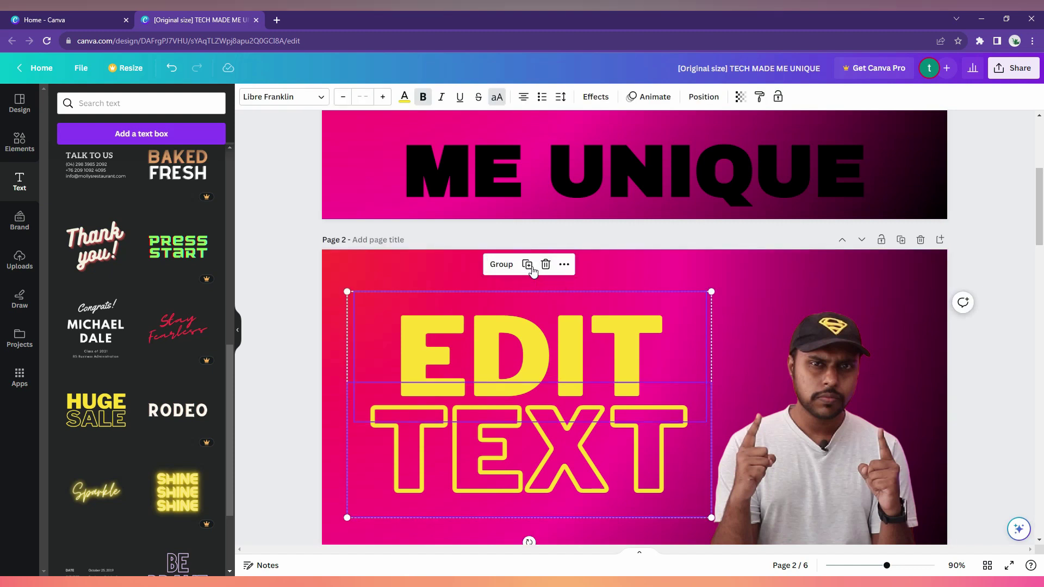
left_click(255, 361)
left_click(472, 347)
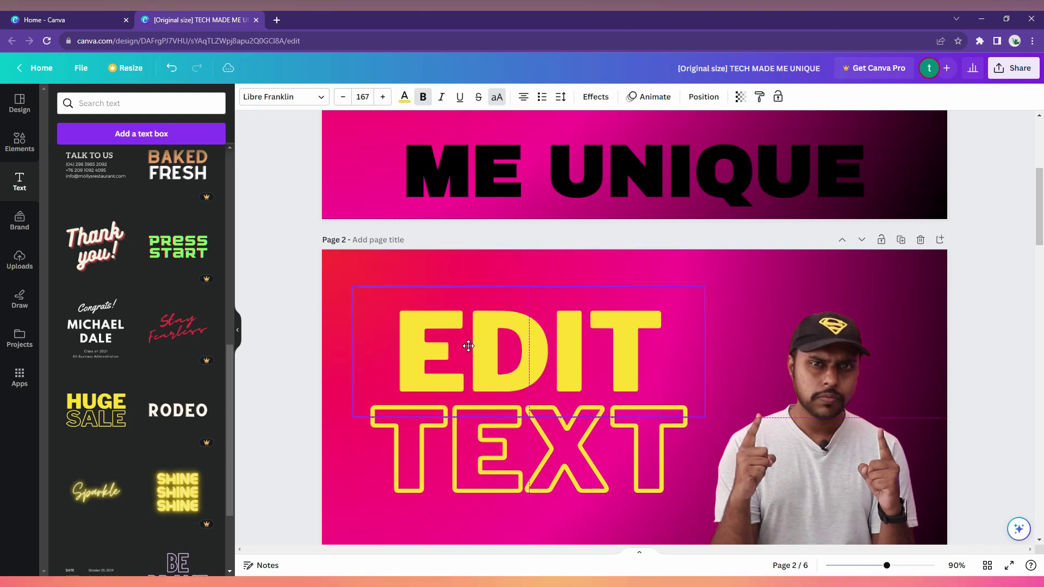
left_click_drag(495, 437, 500, 460)
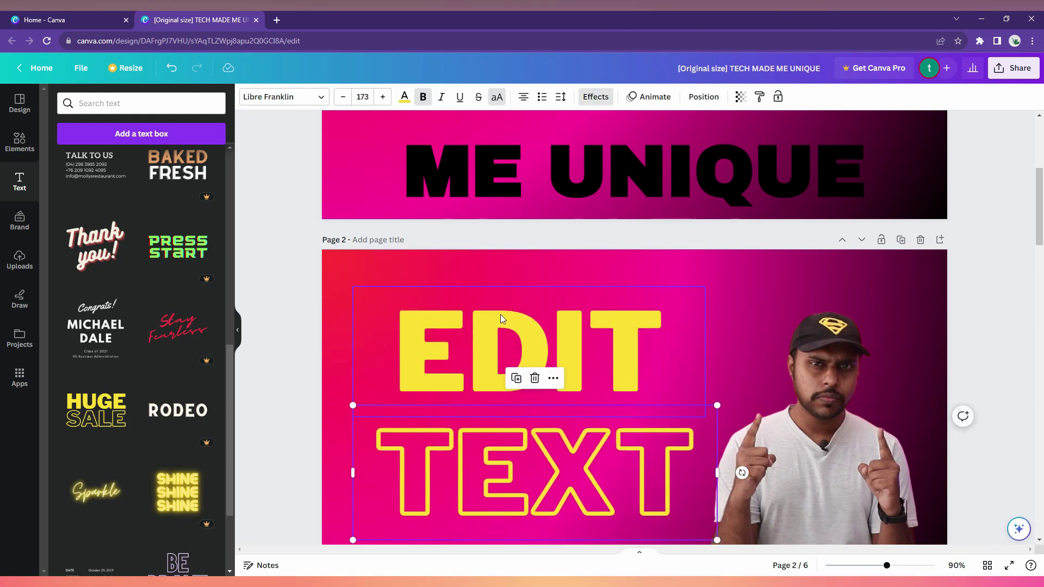
Step: Try Archivo Black on the word EDIT and settle on the Arimo font
left_click(492, 343)
double_click(491, 343)
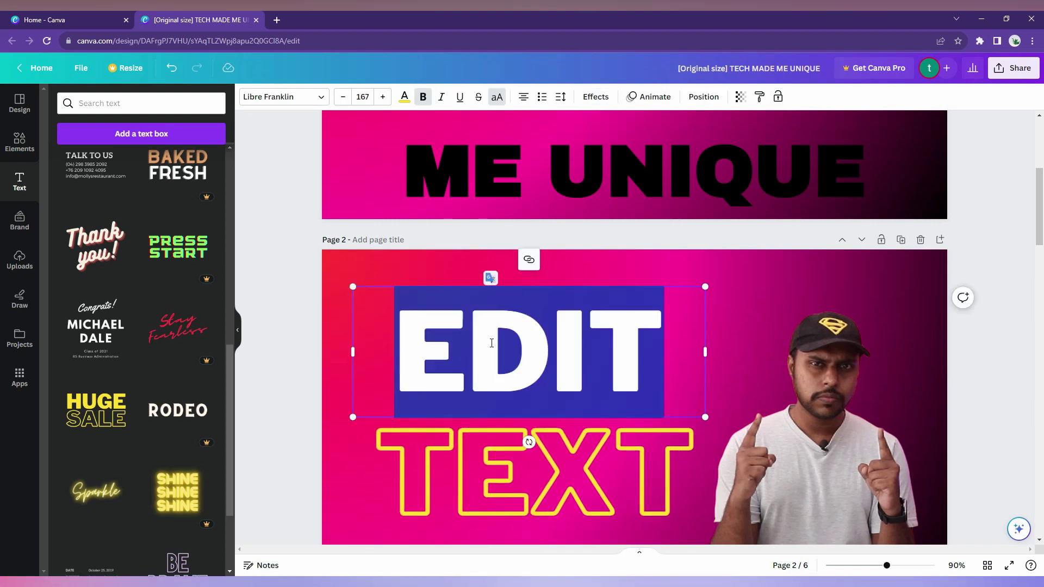
left_click(312, 98)
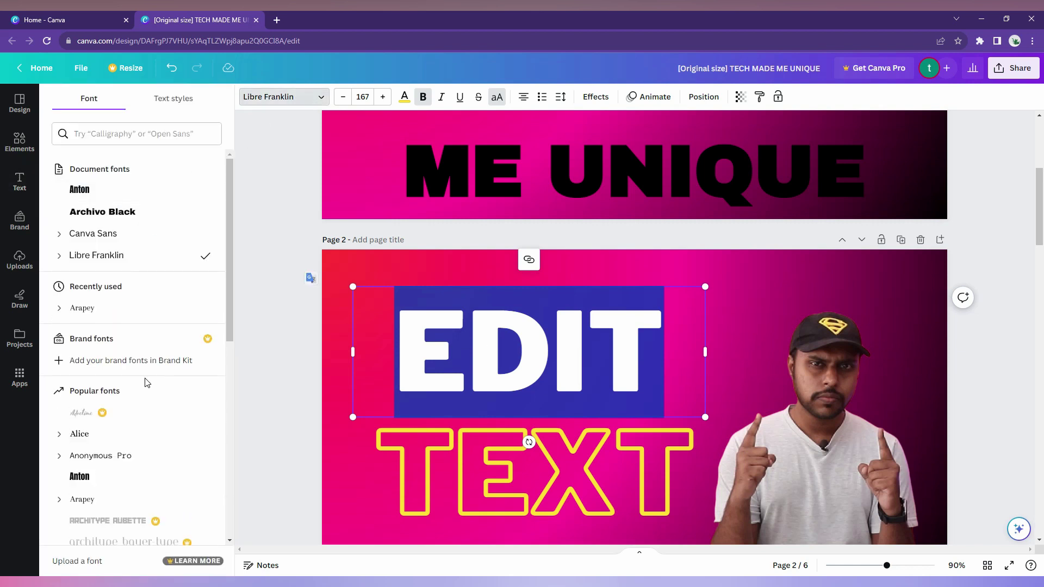
scroll(146, 383, "down", 3)
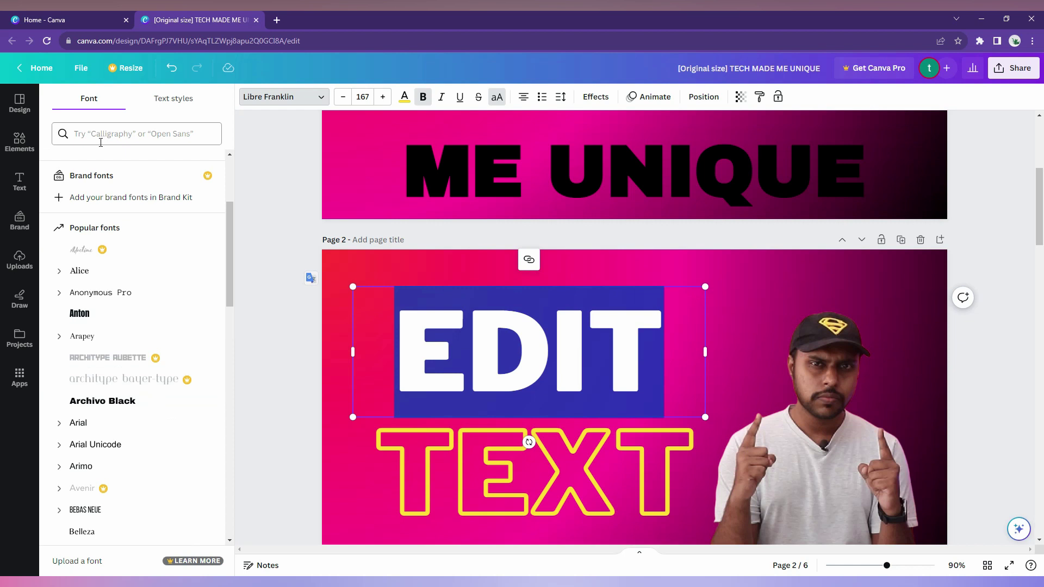
left_click(113, 412)
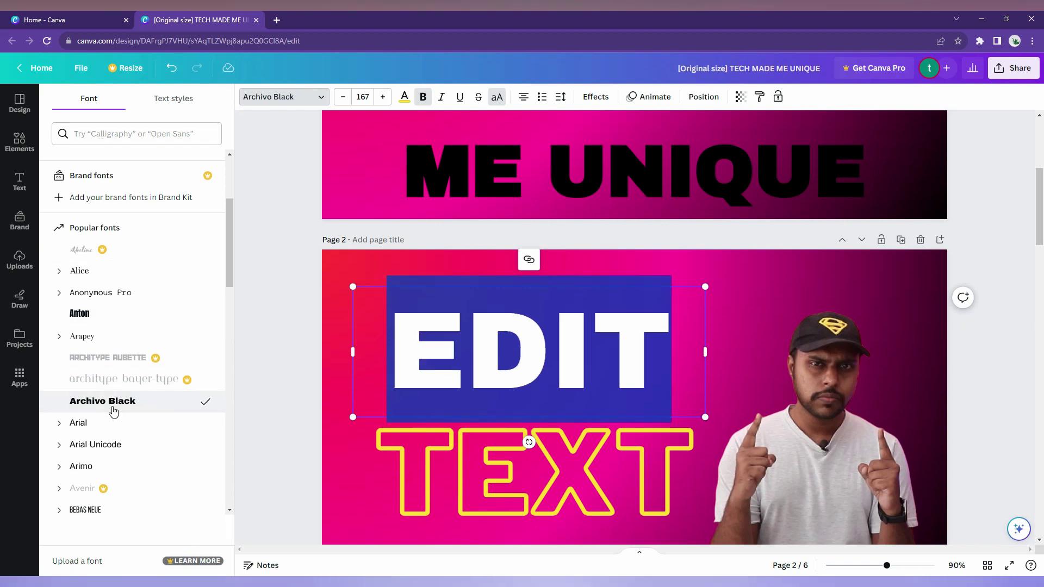
left_click(119, 469)
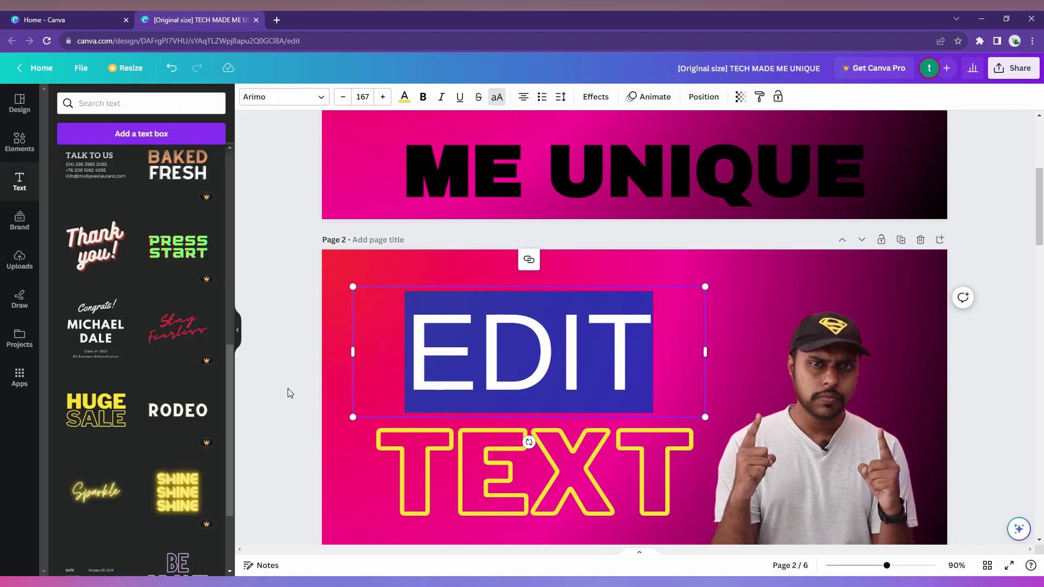
left_click(289, 388)
Step: Raise the word EDIT to font size 173 and scale its text box up to size 202
left_click(477, 321)
double_click(478, 321)
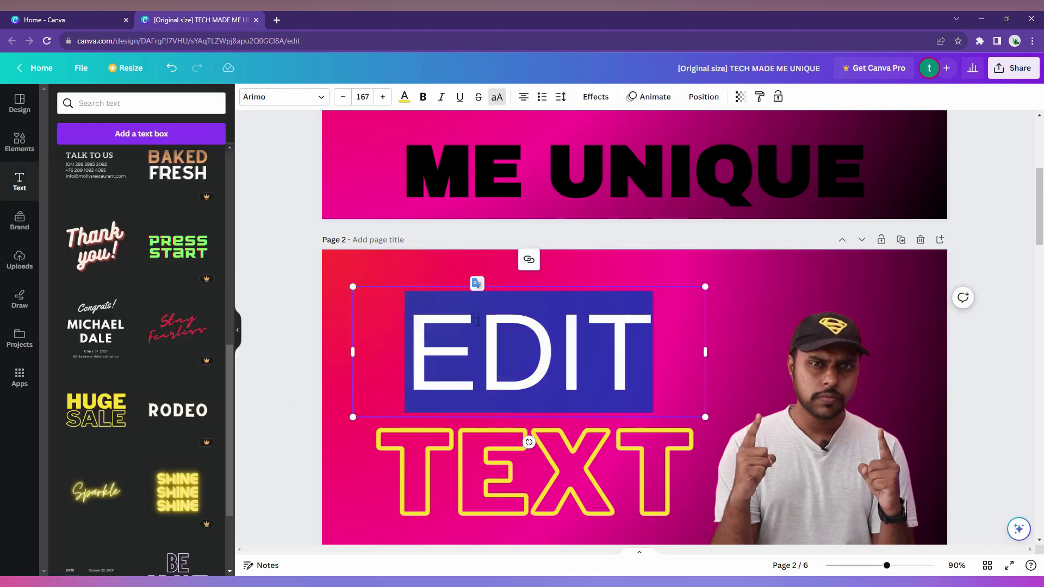
left_click(383, 97)
left_click(383, 97)
left_click(383, 97)
left_click(383, 97)
left_click(383, 97)
left_click(383, 96)
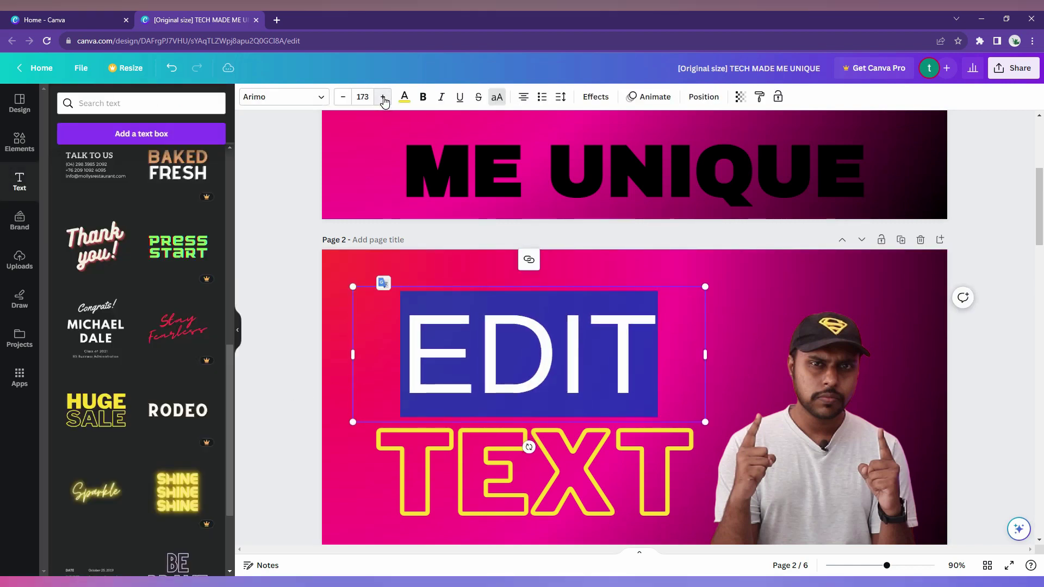
left_click_drag(706, 287, 775, 246)
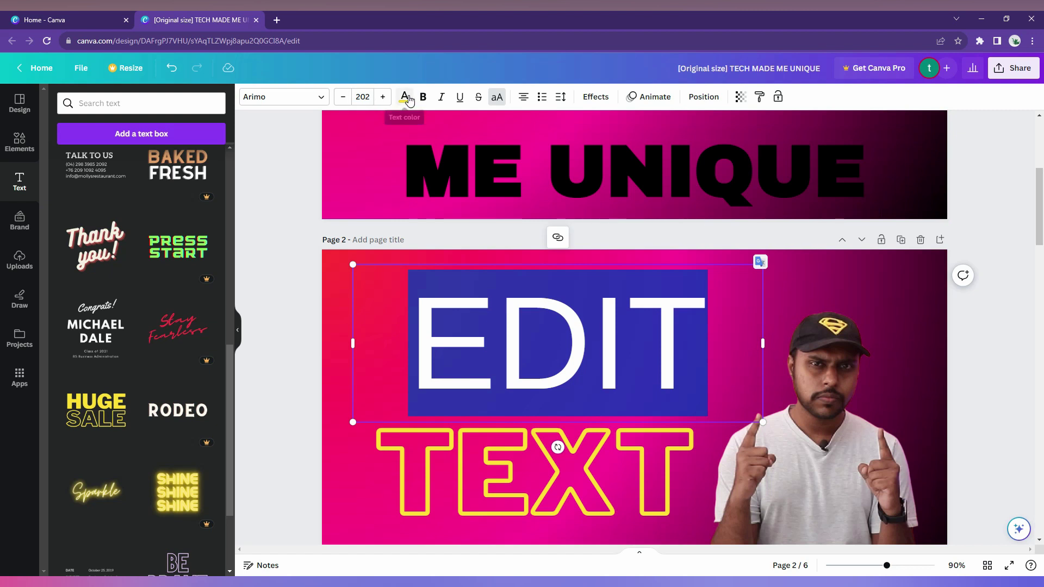
Step: Try purple #8c52ff and a grey photo color on the word EDIT
left_click(405, 98)
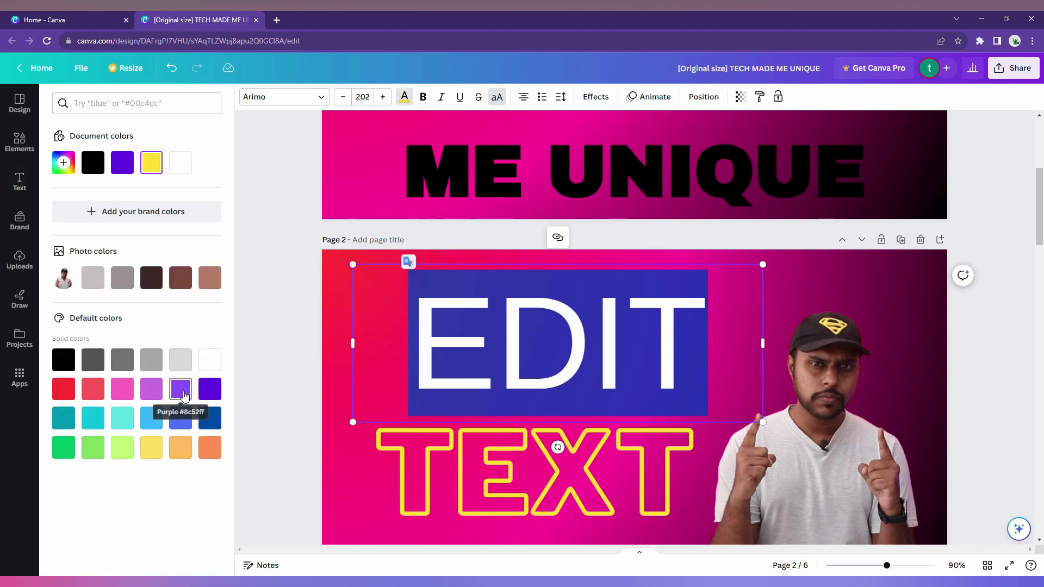
left_click(183, 392)
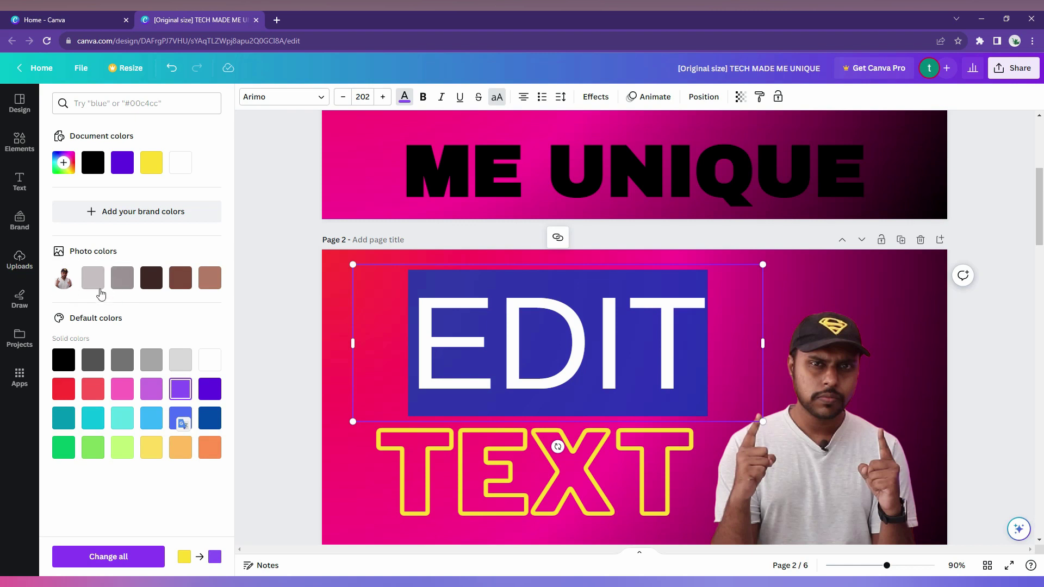
key("Escape")
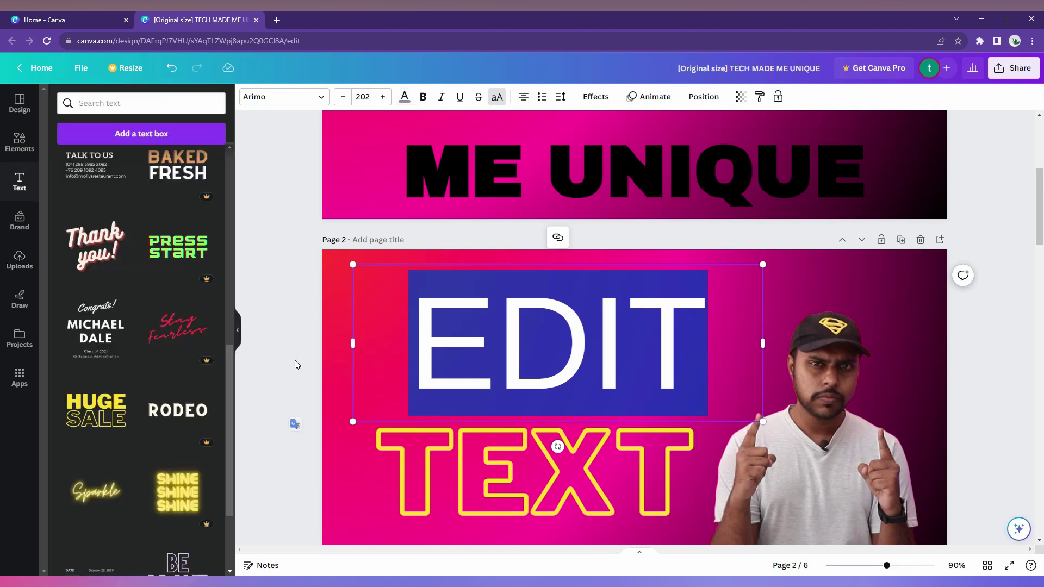
left_click(295, 360)
Step: Recolor the word EDIT with the red default solid color
left_click(439, 345)
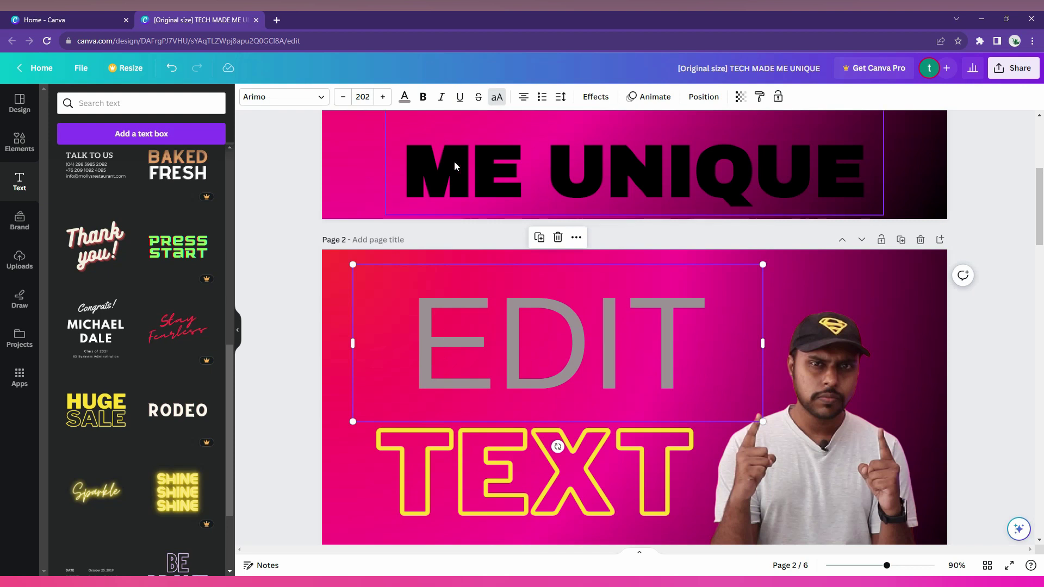
key("Return")
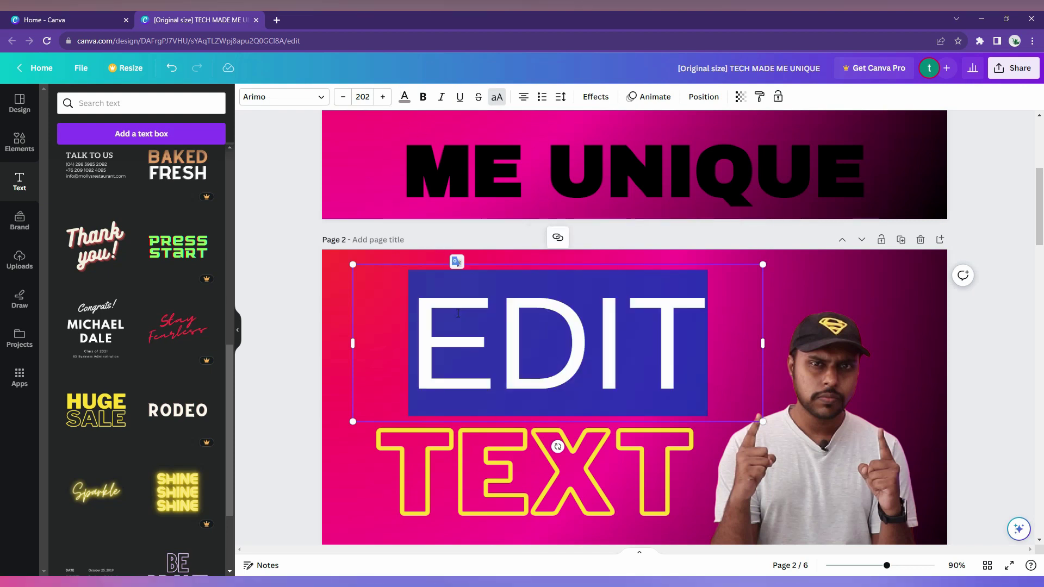
left_click(404, 97)
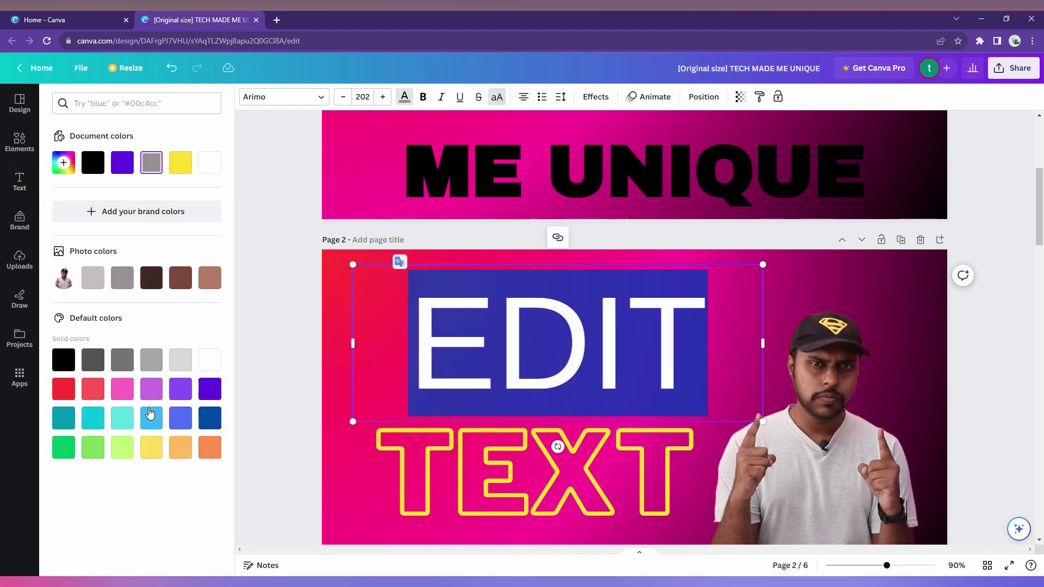
left_click(63, 389)
key("Escape")
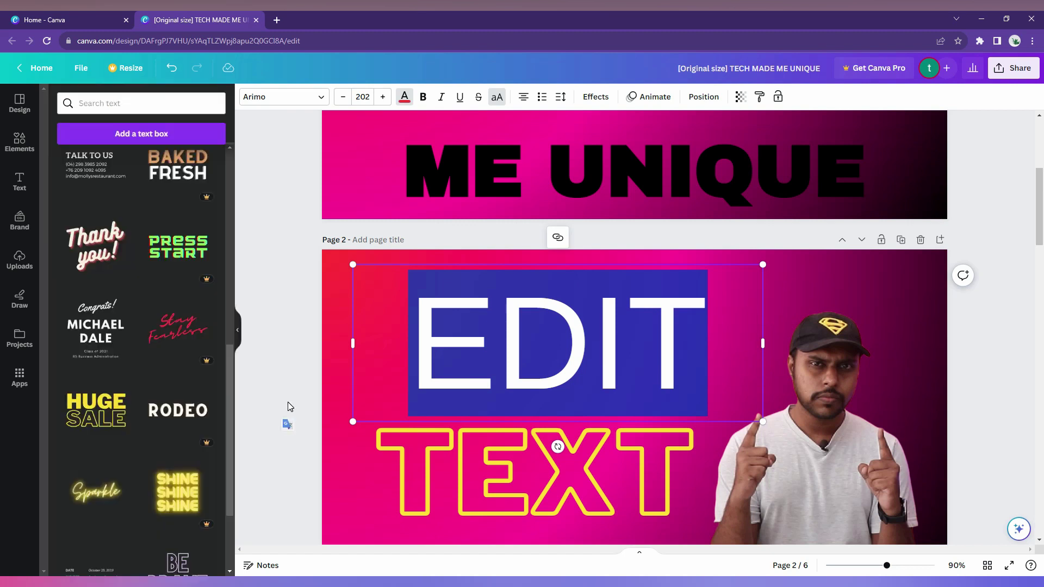
key("Escape")
Step: Set the word EDIT to the yellow document color that matches the TEXT outline
double_click(474, 350)
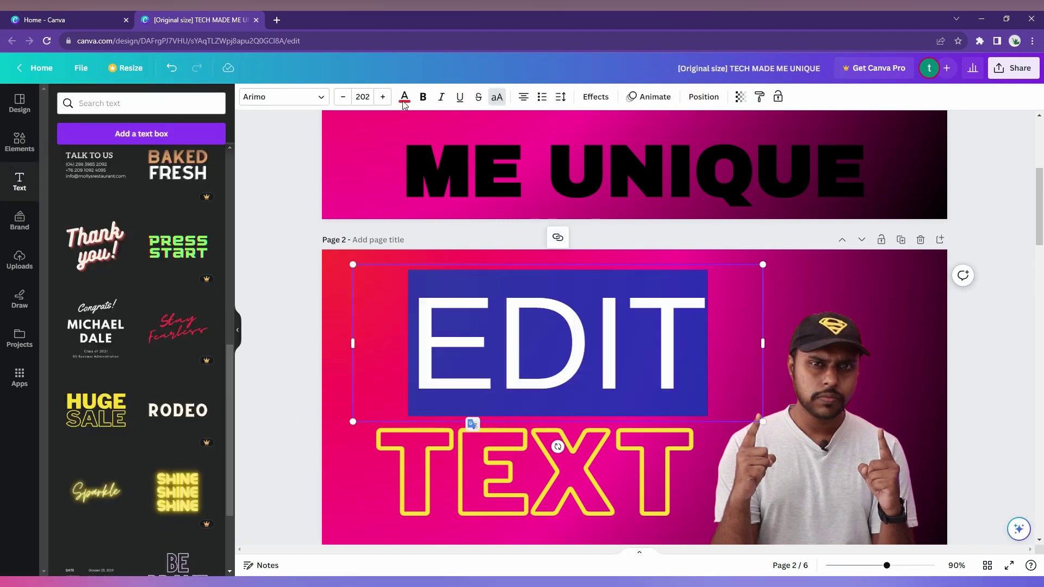
left_click(404, 97)
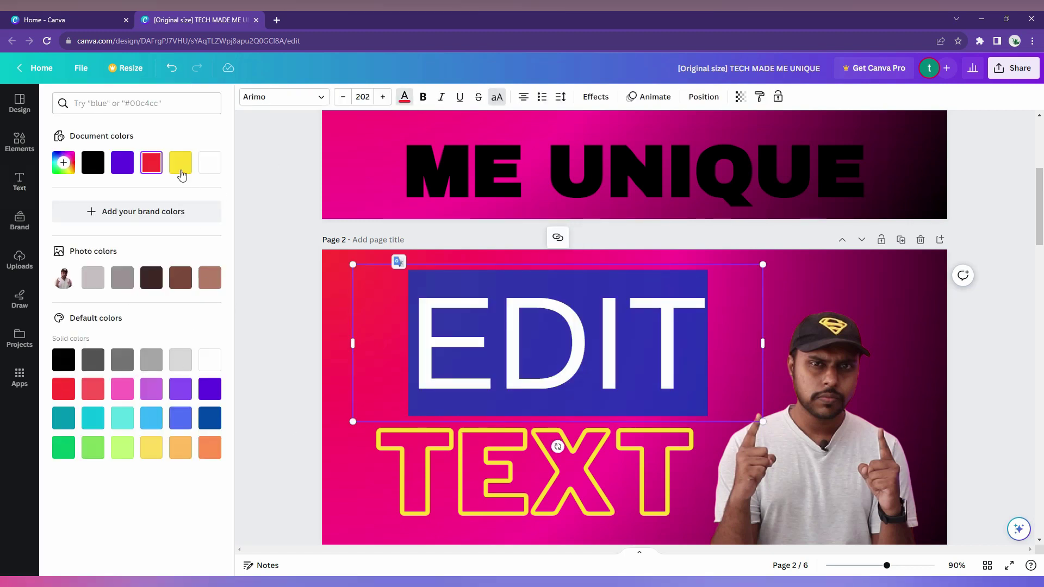
left_click(181, 169)
left_click(791, 294)
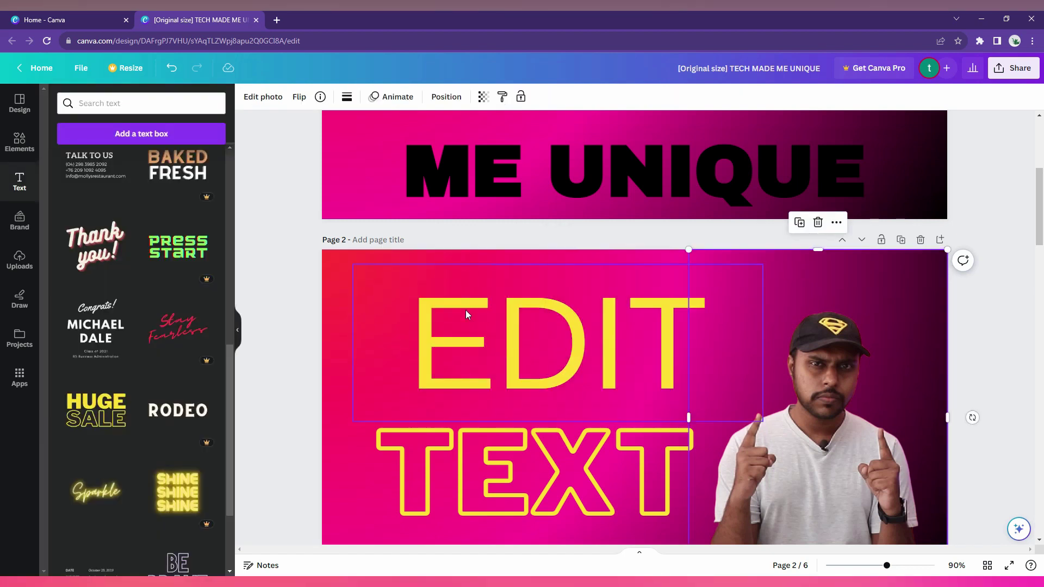
Step: Shift the word EDIT slightly up and to the left above TEXT, and make it bold
left_click(478, 345)
left_click_drag(478, 345, 471, 335)
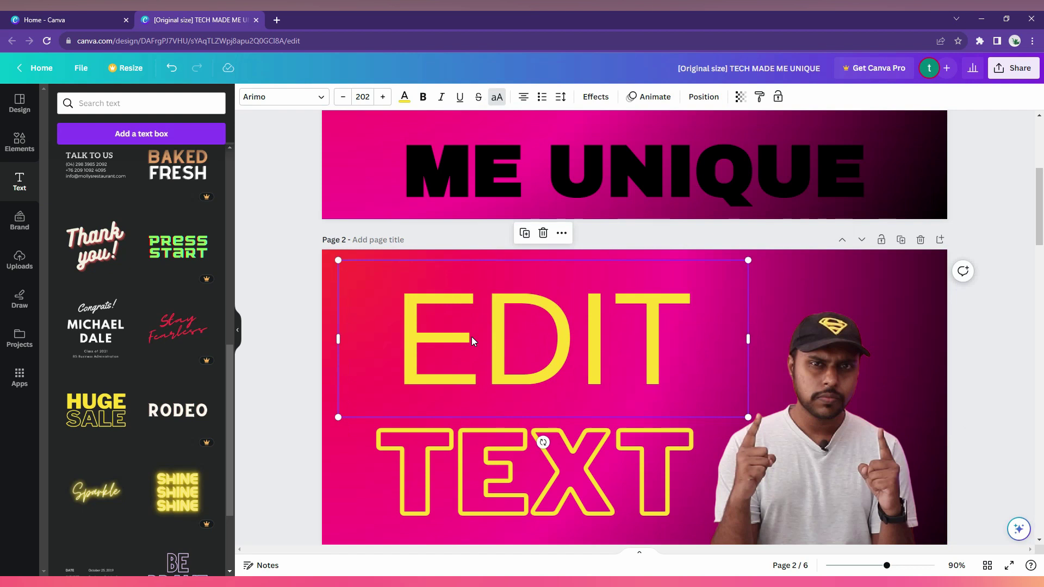
double_click(471, 337)
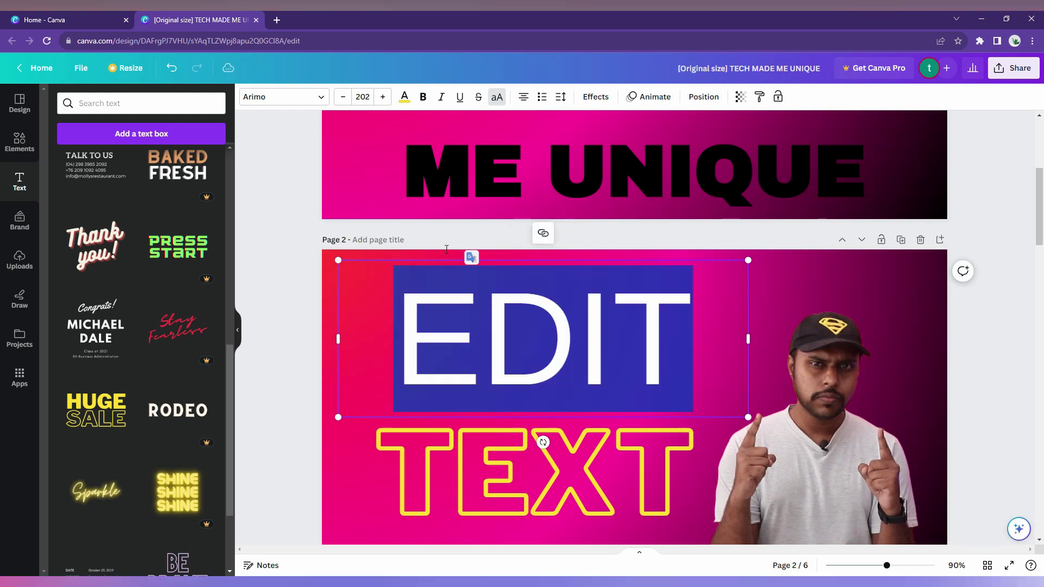
left_click(423, 105)
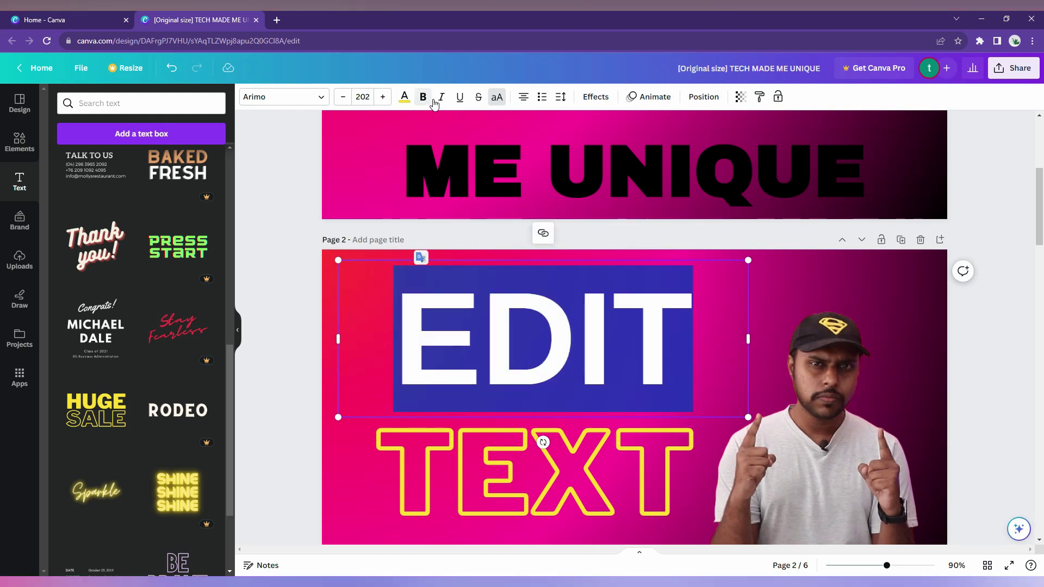
Step: Try italic and underline on the word EDIT and remove both styles again
left_click(441, 101)
left_click(457, 102)
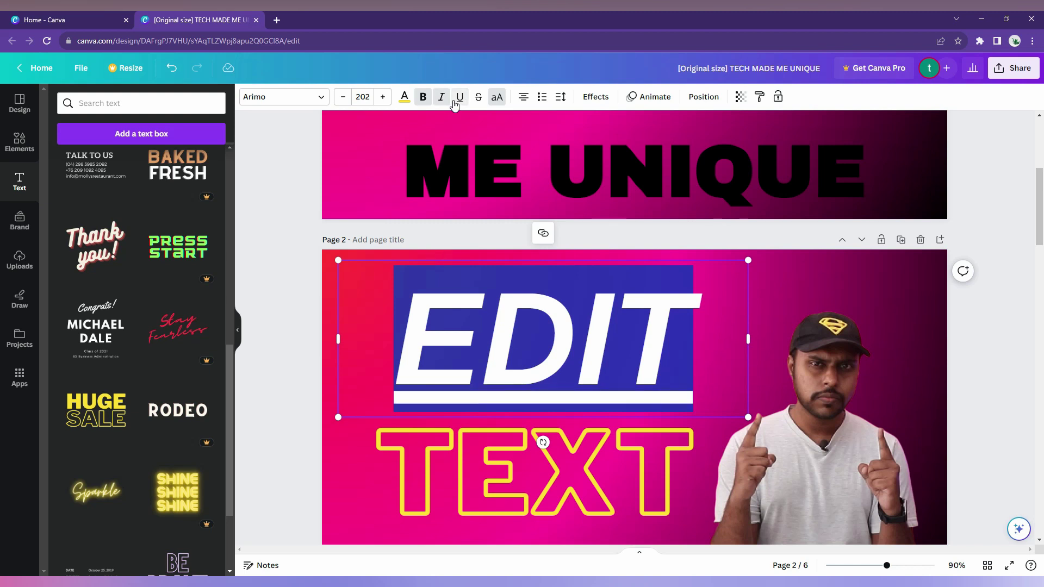
left_click(459, 101)
left_click(441, 99)
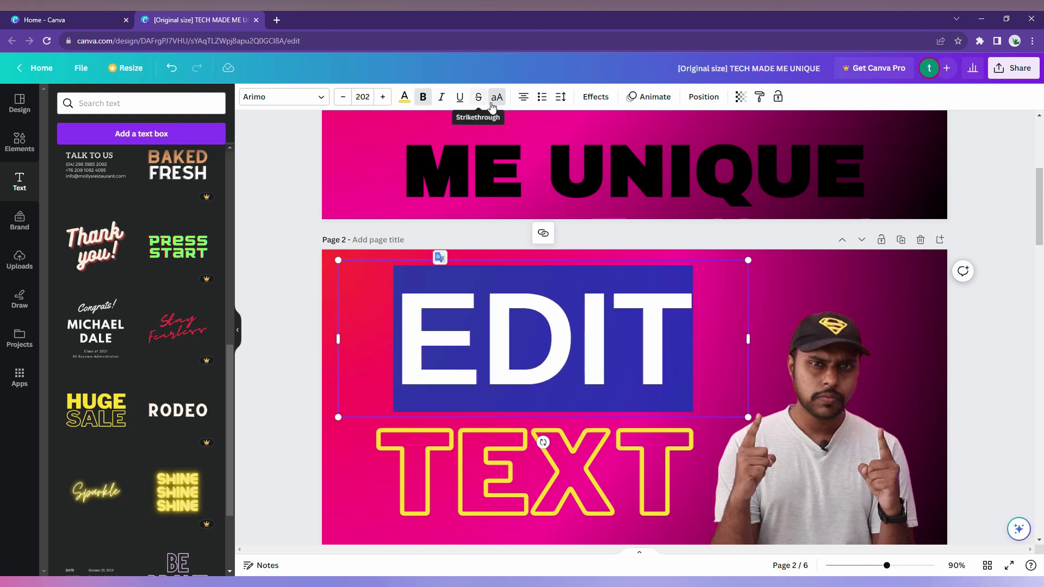
Step: Try the word EDIT in lowercase and return it to uppercase
left_click(497, 98)
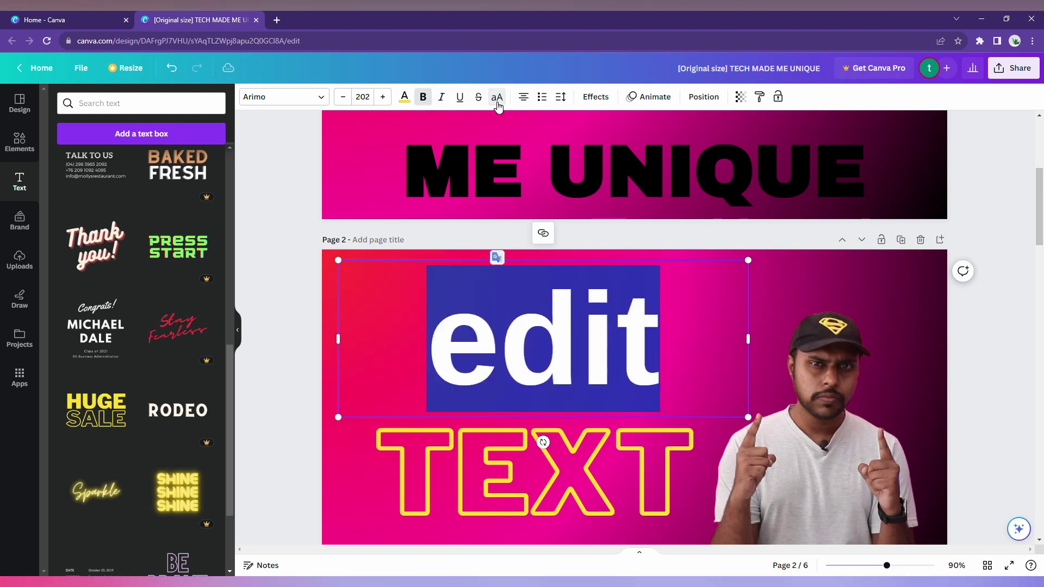
left_click(497, 99)
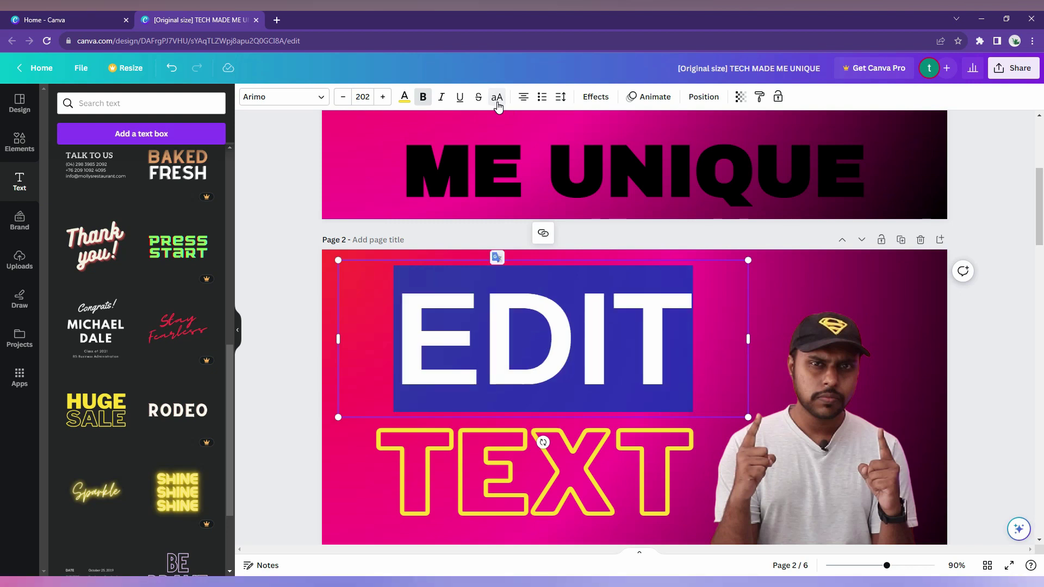
left_click(288, 315)
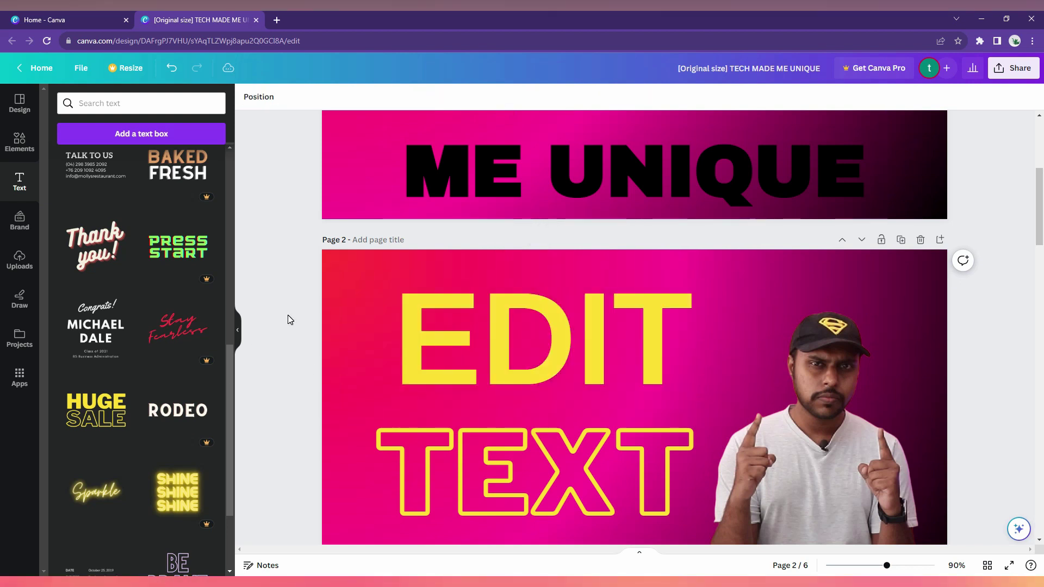
double_click(408, 355)
key("ctrl+a")
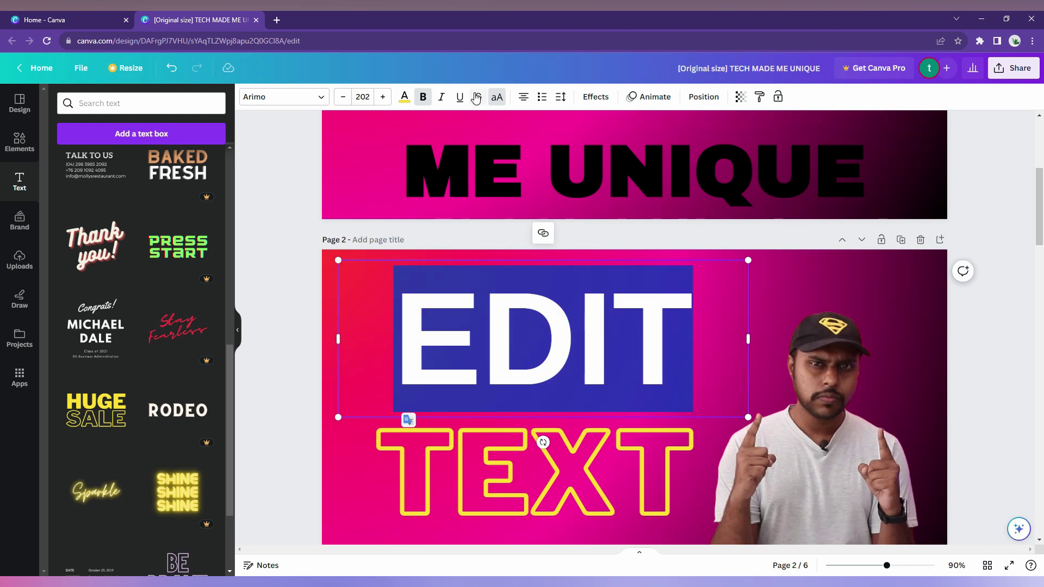
left_click(498, 98)
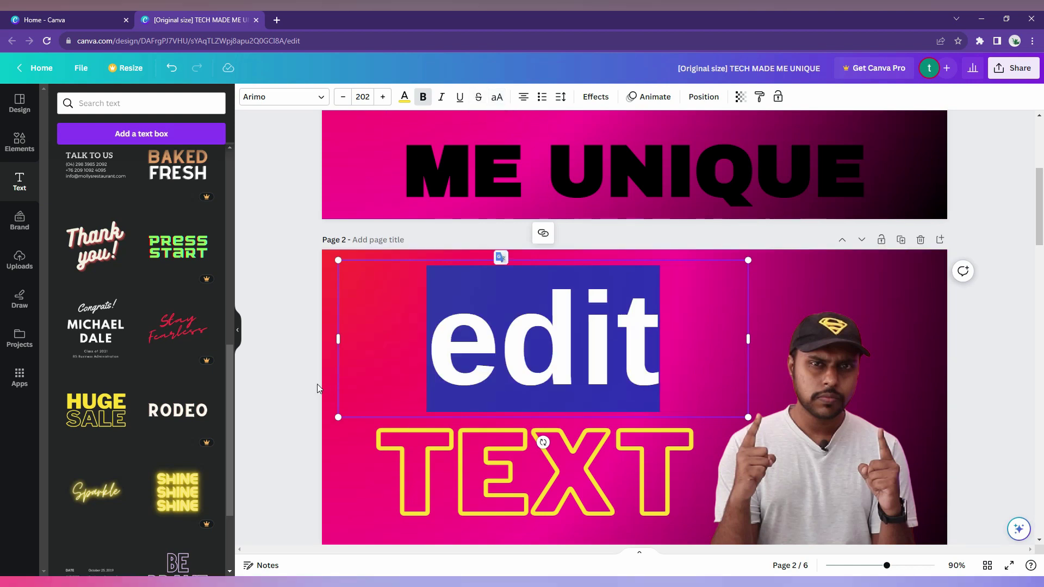
left_click(499, 98)
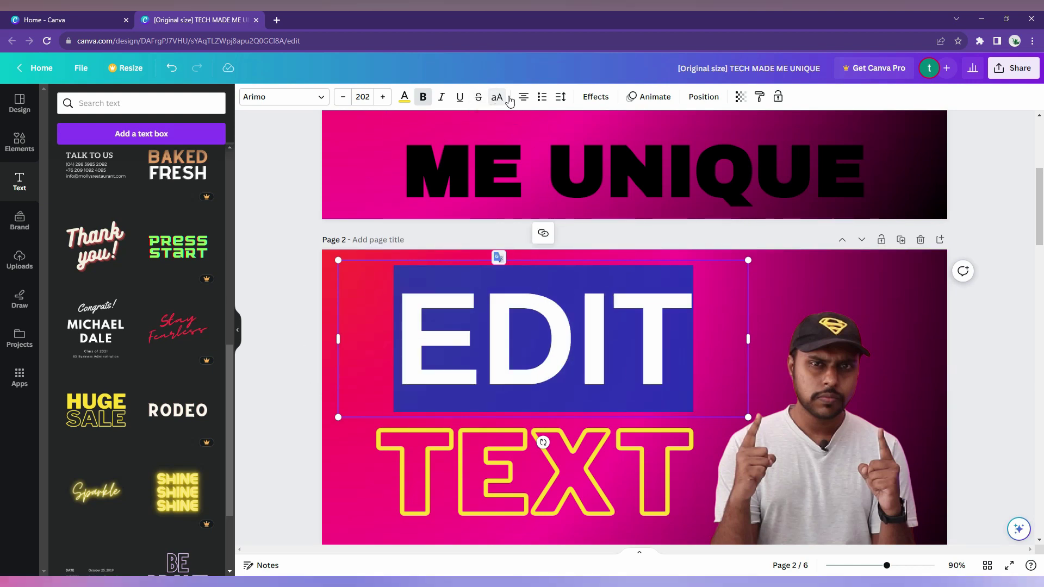
Step: Try left and right alignment on the word EDIT and return it to centered alignment
left_click(524, 98)
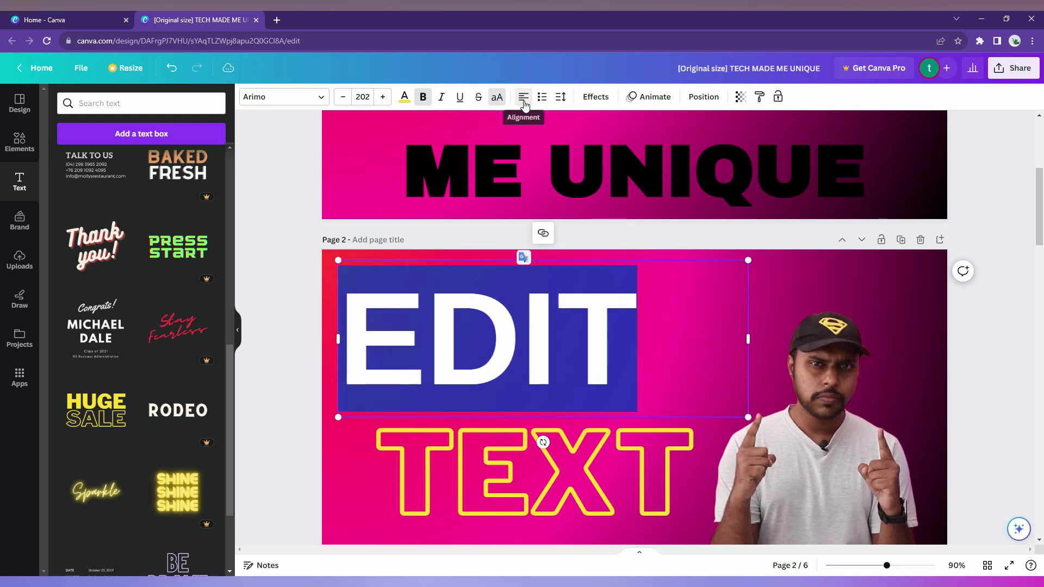
left_click(524, 98)
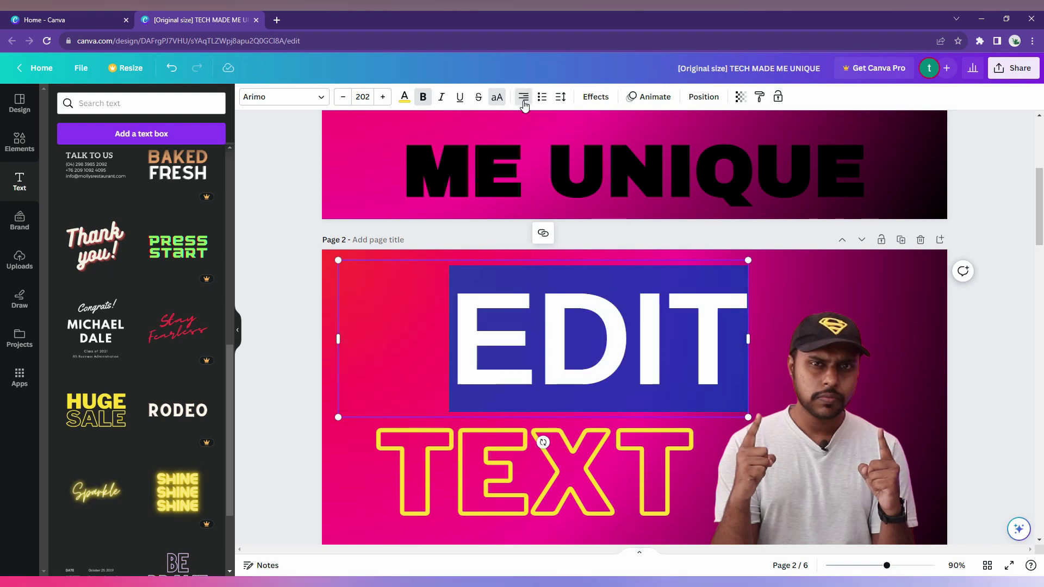
left_click(524, 98)
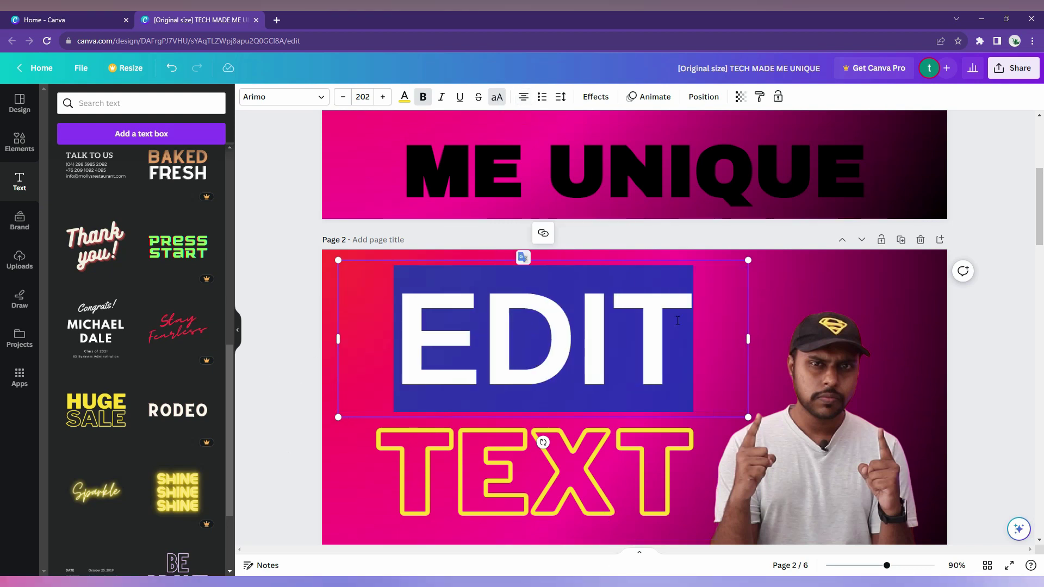
Step: Try the Lift and Hollow text effects on the word EDIT, and settle on the Shadow effect
scroll(299, 263, "down", 2)
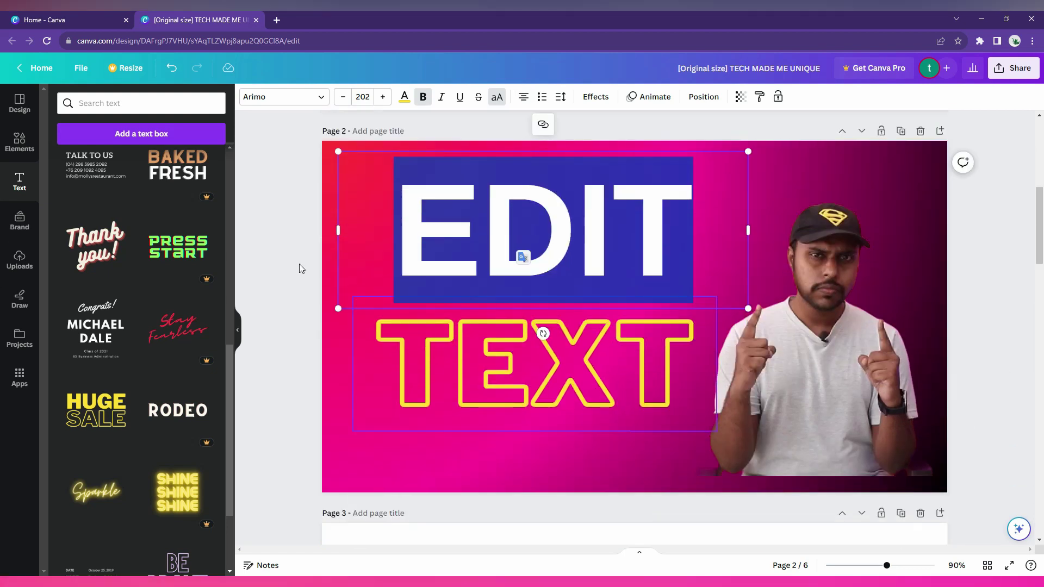
left_click(590, 101)
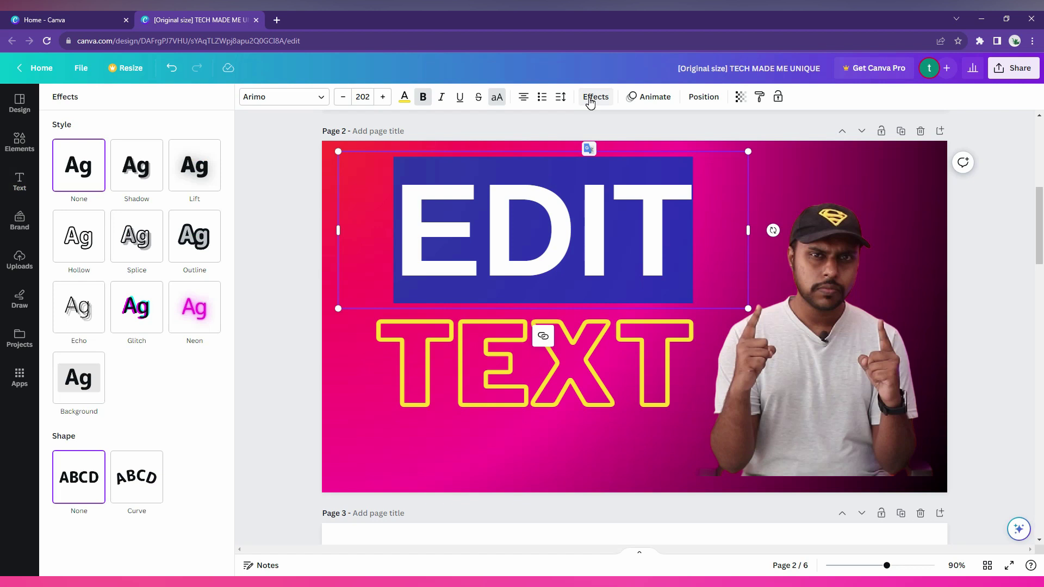
left_click(158, 175)
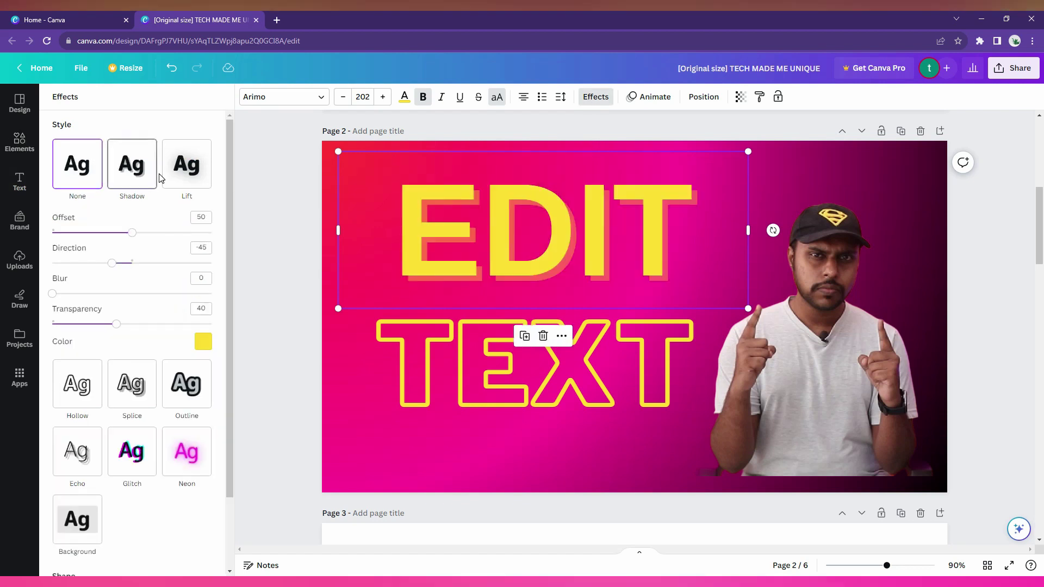
left_click(195, 173)
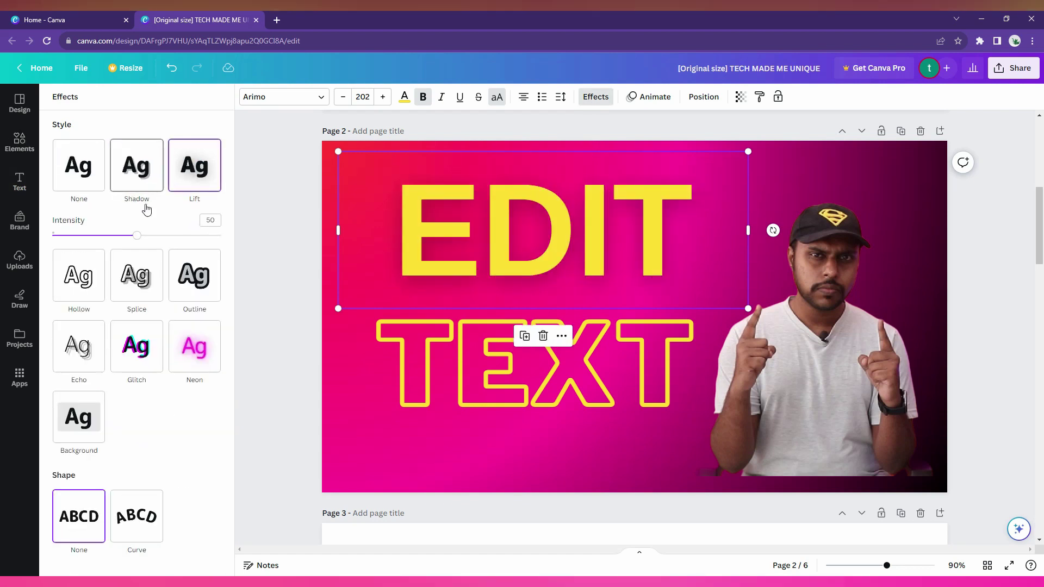
left_click(80, 288)
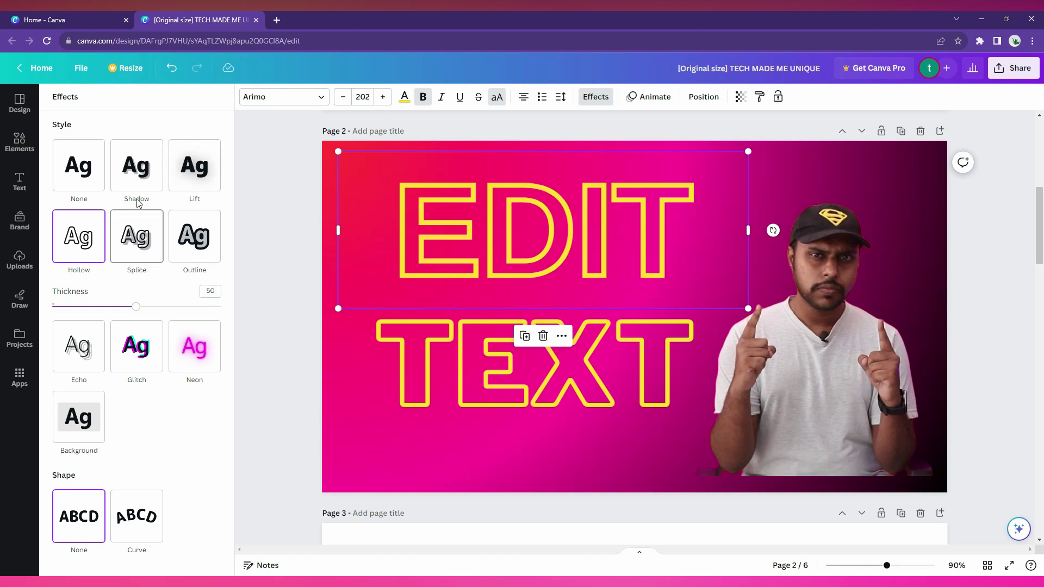
left_click(194, 166)
left_click(153, 175)
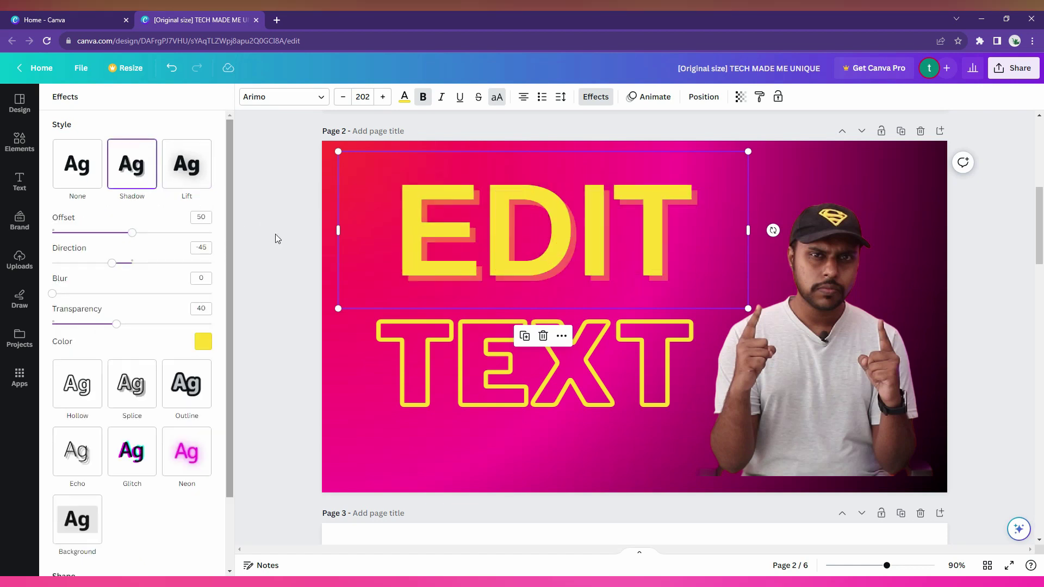
Step: Apply the Shadow effect to the word TEXT in place of its hollow outline
left_click(403, 374)
left_click(132, 165)
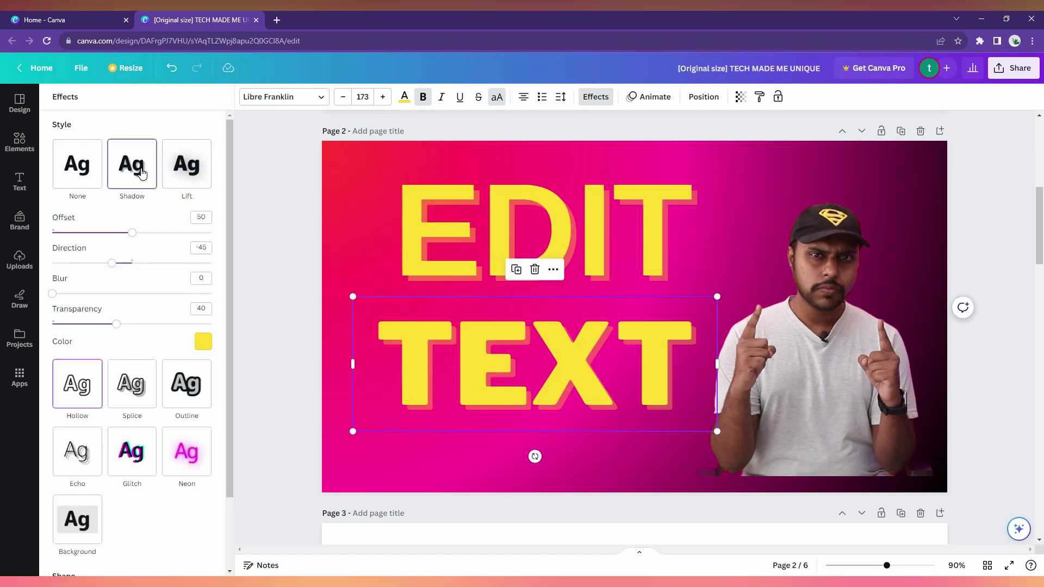
left_click(254, 269)
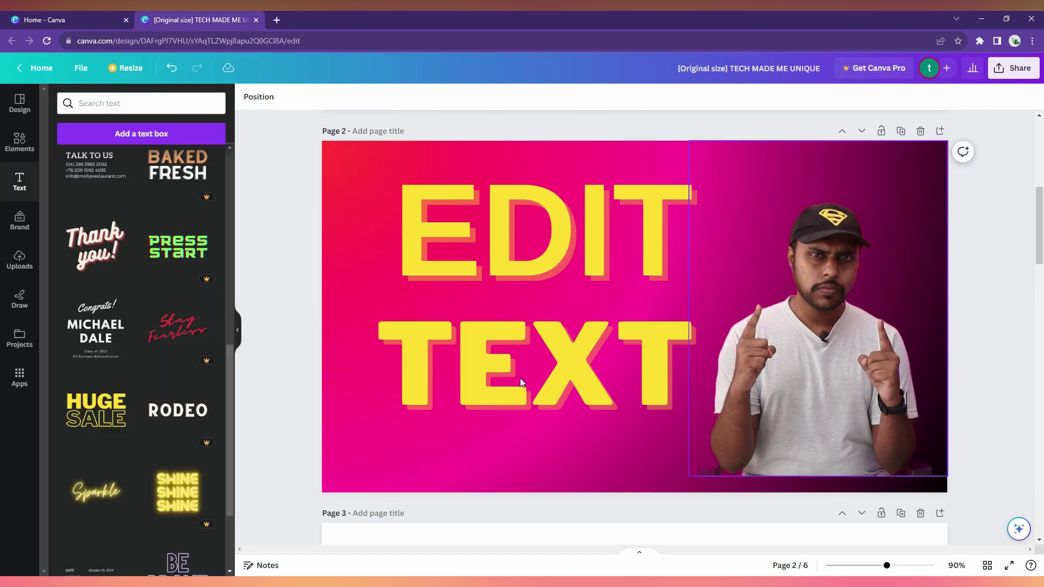
Step: Try several default gradients on the page 2 background, and settle on the blue-to-pink one
scroll(608, 327, "up", 1)
left_click(769, 218)
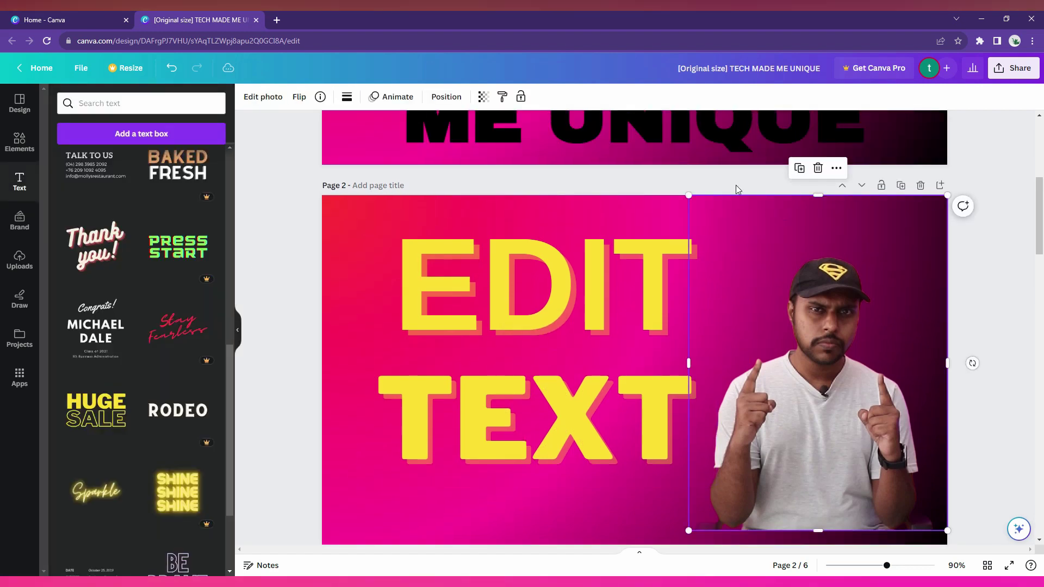
left_click(349, 200)
left_click(249, 97)
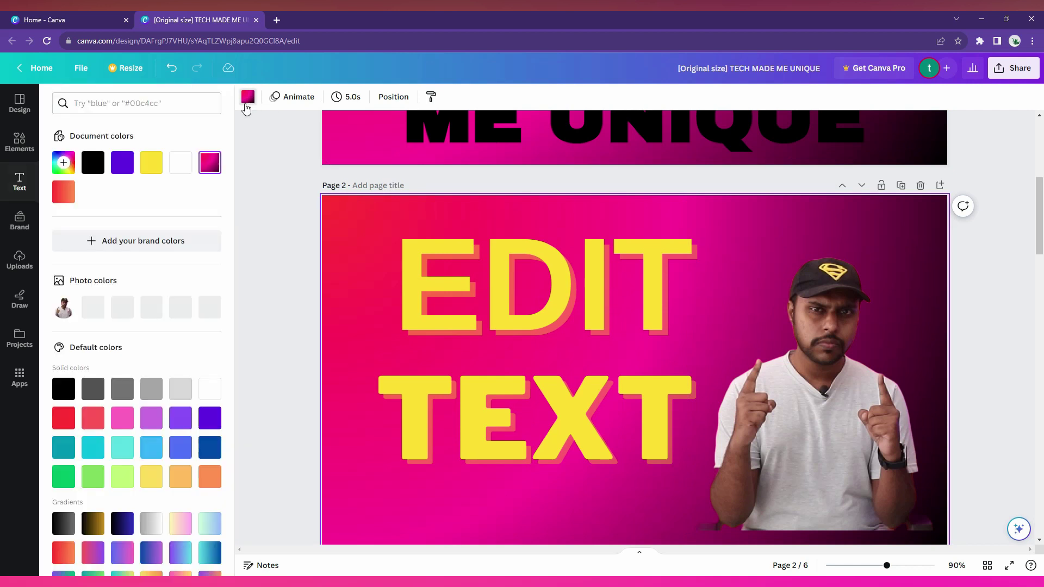
scroll(138, 511, "down", 2)
left_click(182, 464)
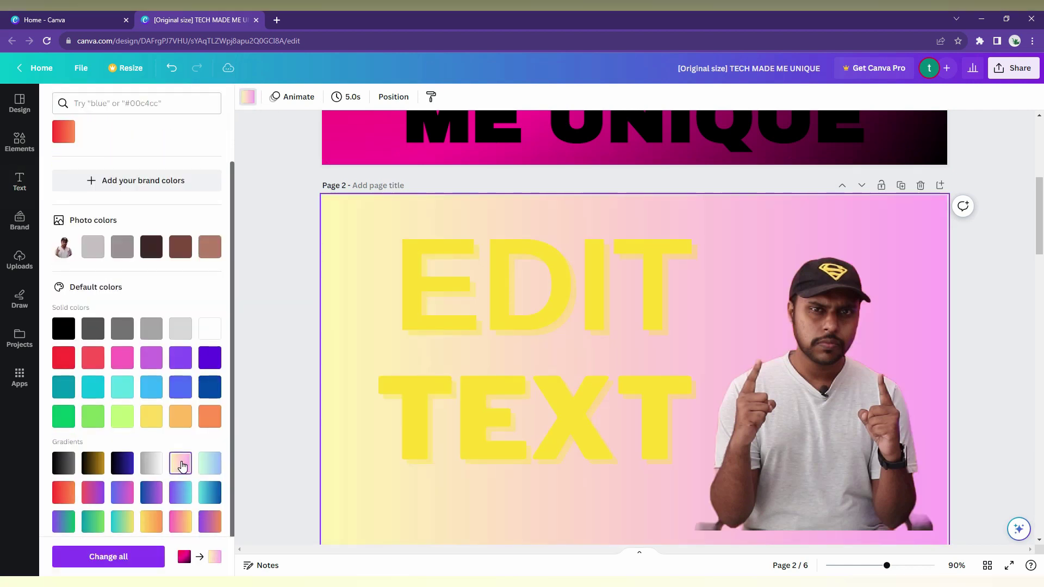
left_click(218, 467)
left_click(214, 502)
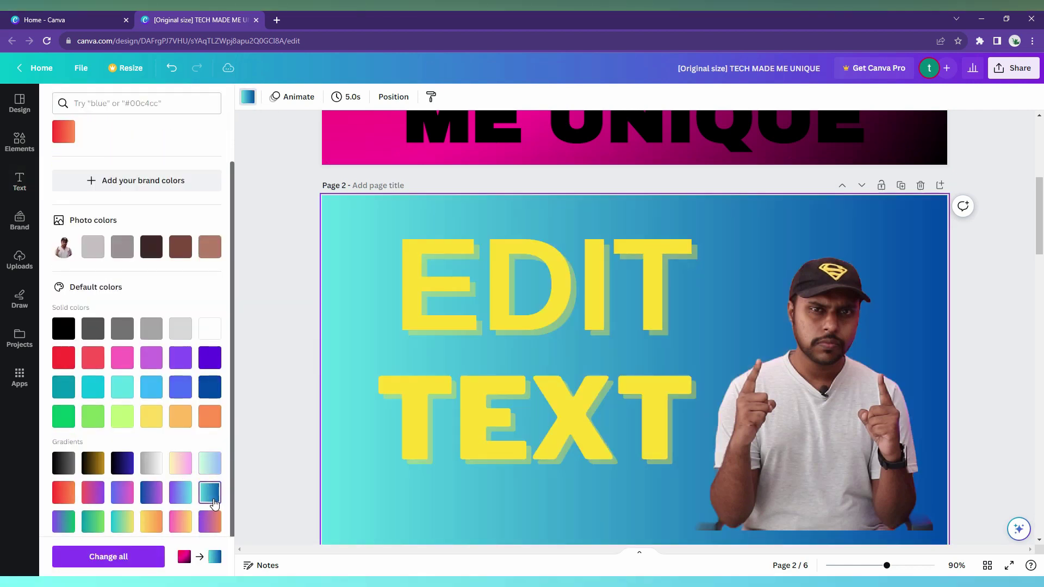
left_click(123, 493)
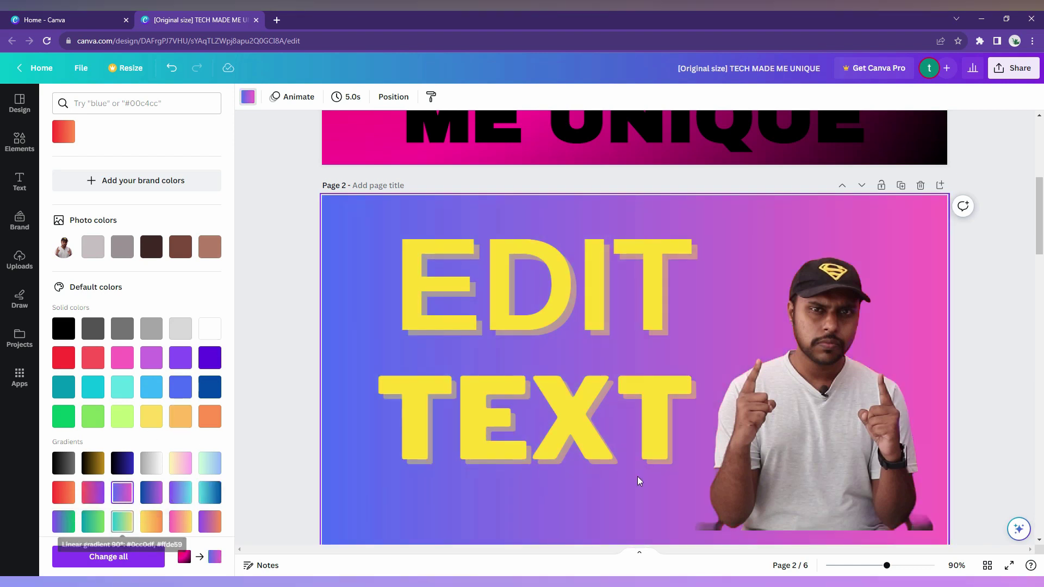
Step: Move the man's cutout photo slightly down to the bottom edge of page 2
left_click(732, 482)
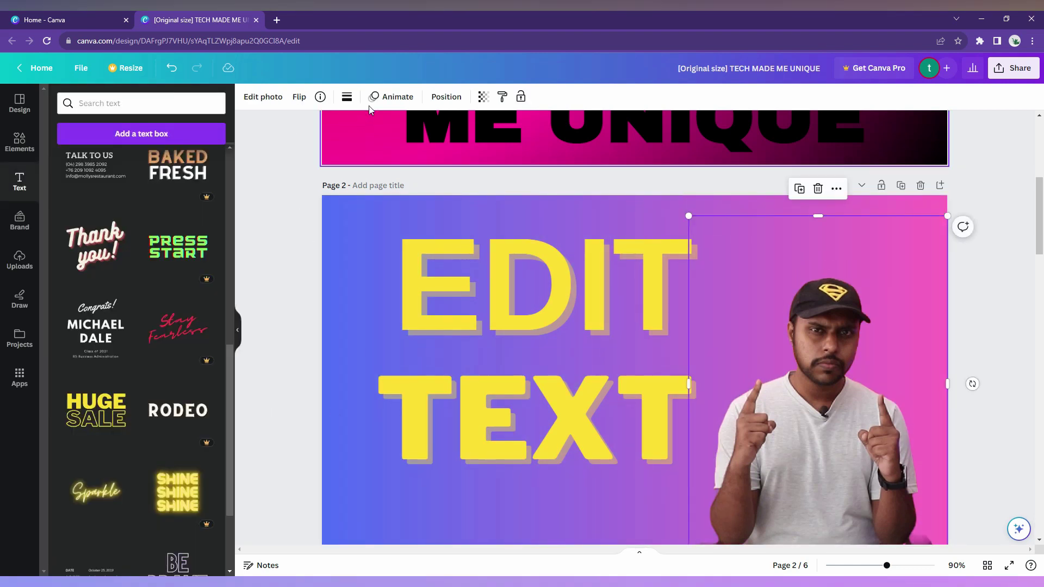
Step: Open the position and arrangement options for the word EDIT
left_click(371, 231)
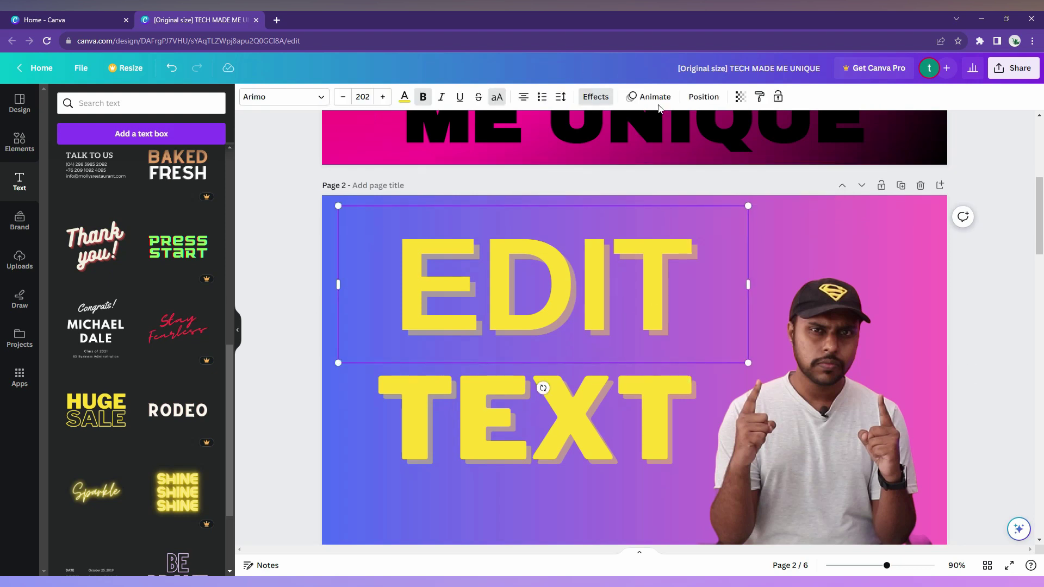
left_click(696, 103)
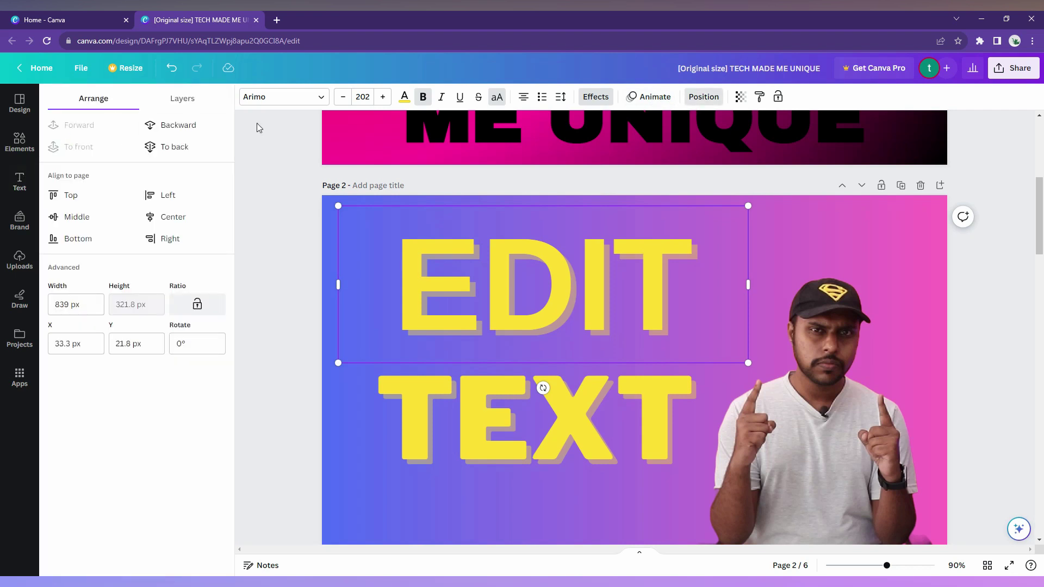
Step: Set the letter spacing of the word EDIT to 77
double_click(507, 267)
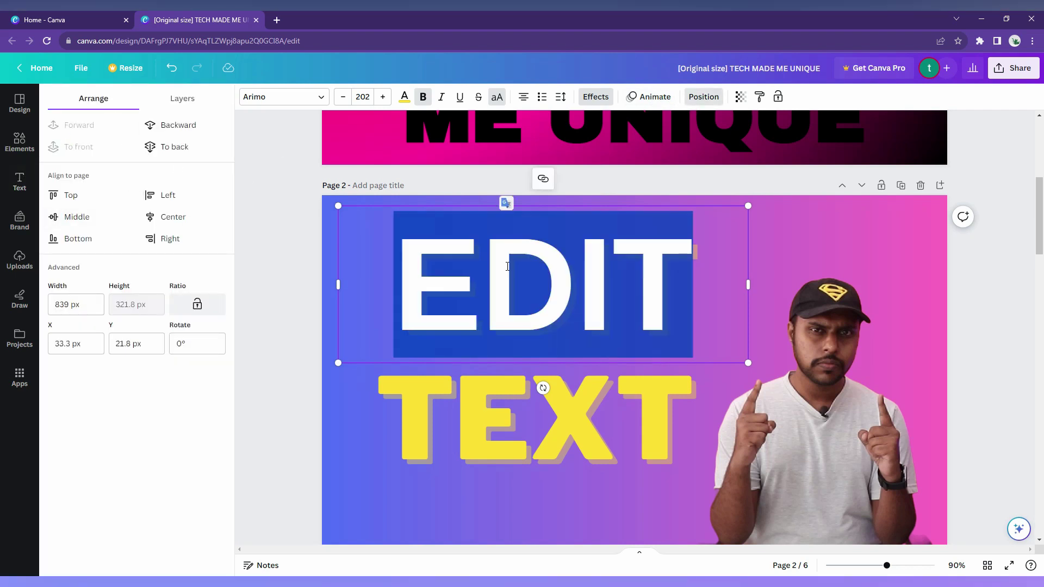
left_click(560, 98)
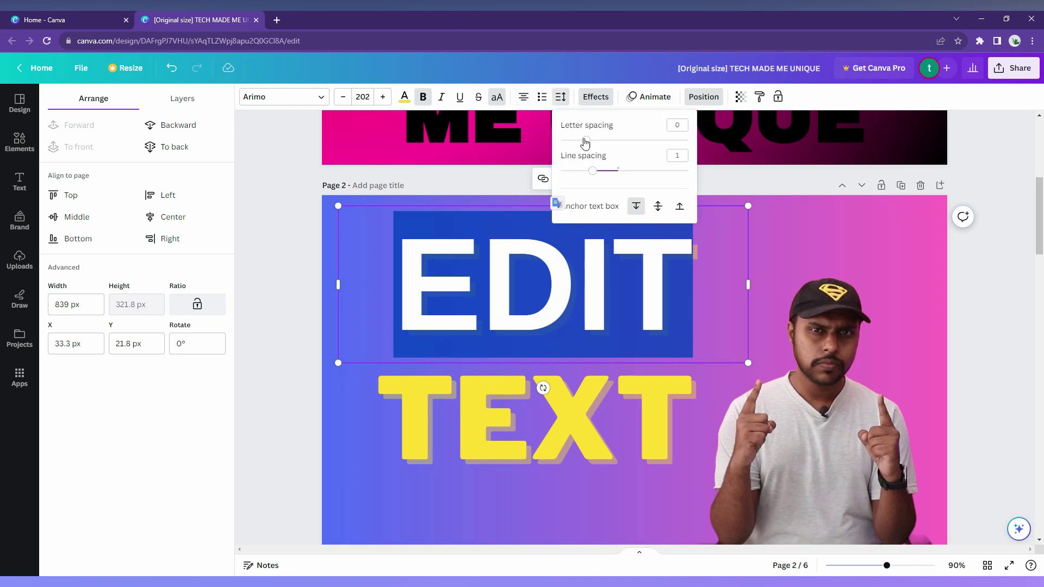
mouse_move(587, 139)
left_mouse_down()
mouse_move(627, 144)
mouse_move(597, 146)
left_mouse_up()
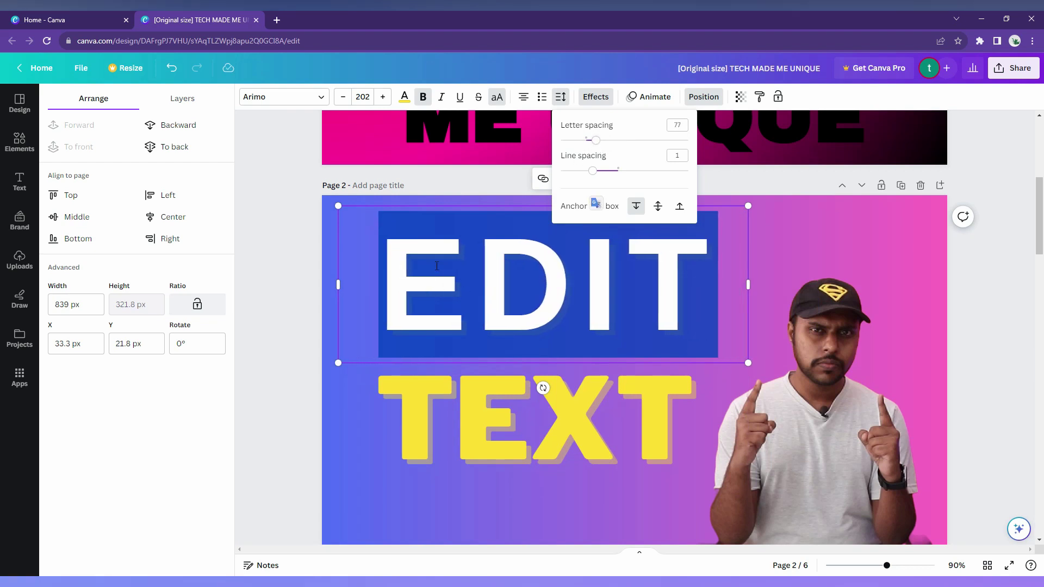
left_click(593, 171)
left_click(710, 271)
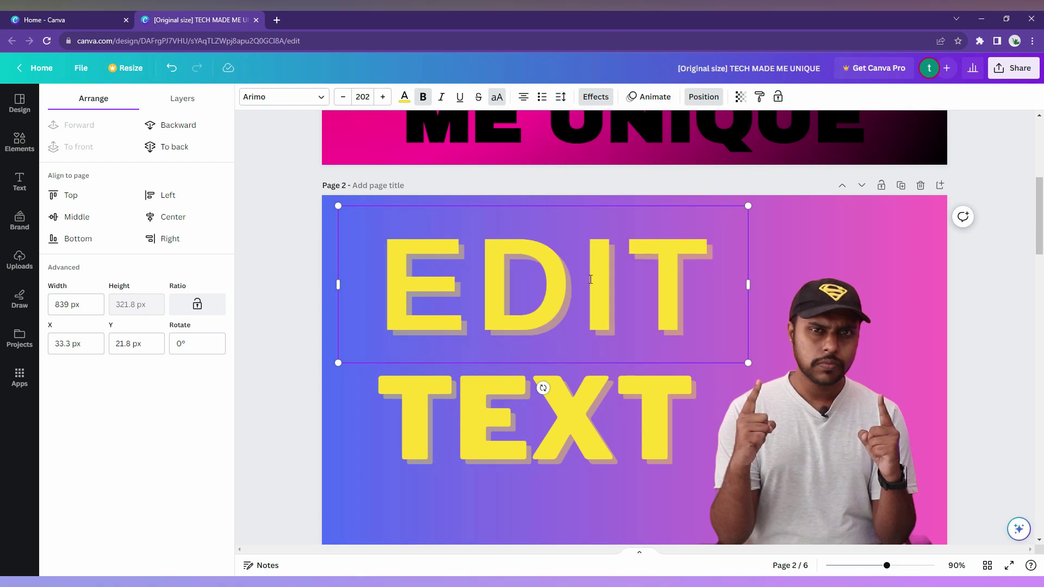
Step: Review the letter spacing, line spacing and anchor options of the word EDIT
left_click(562, 97)
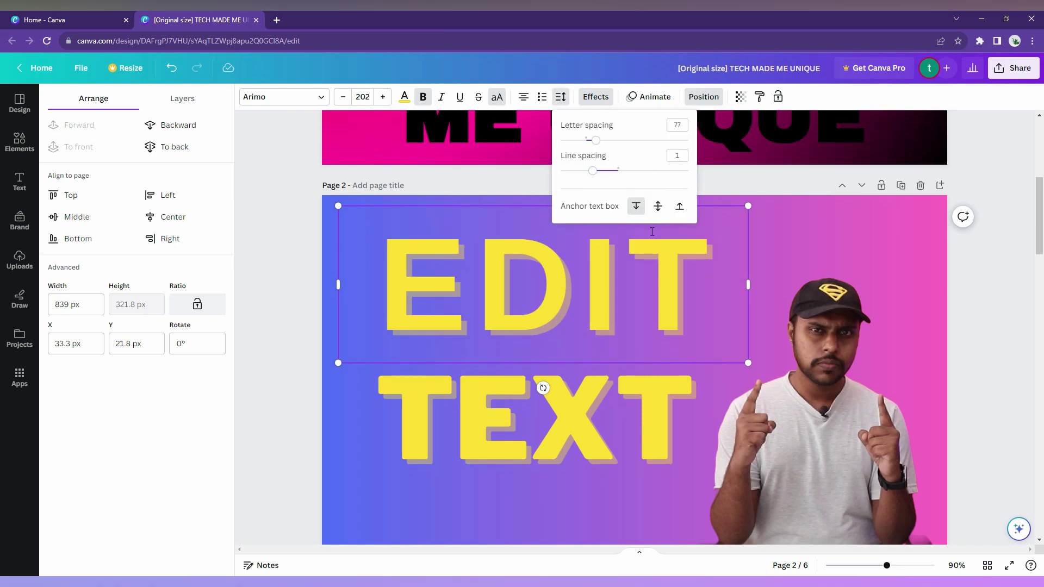
left_click(999, 324)
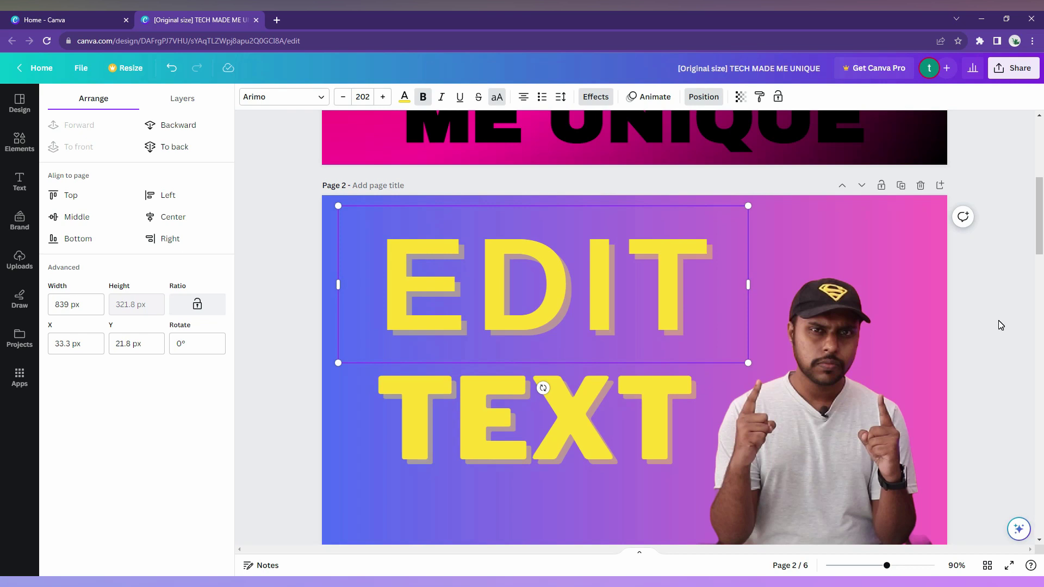
scroll(1001, 325, "down", 1)
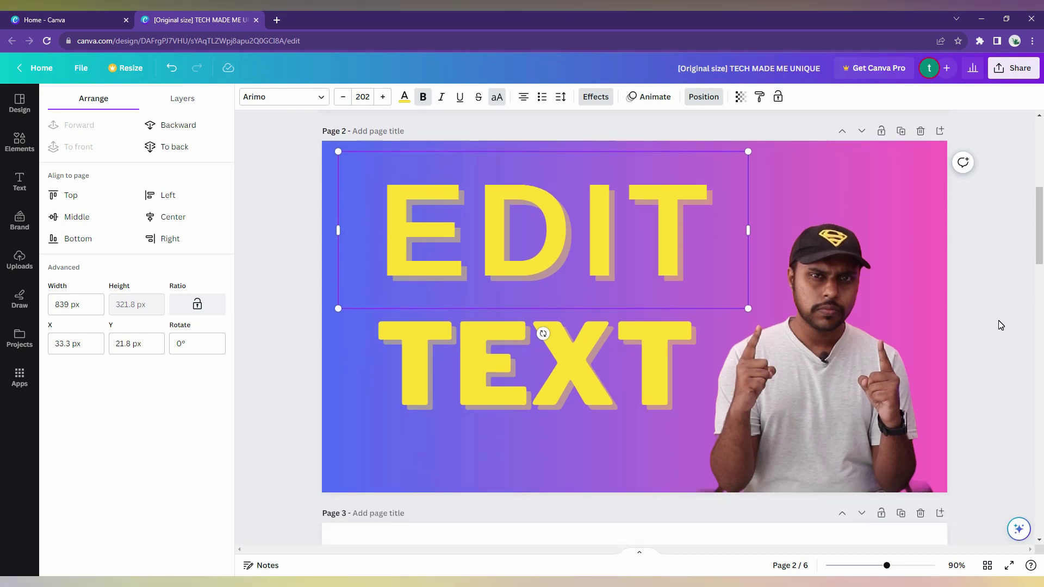